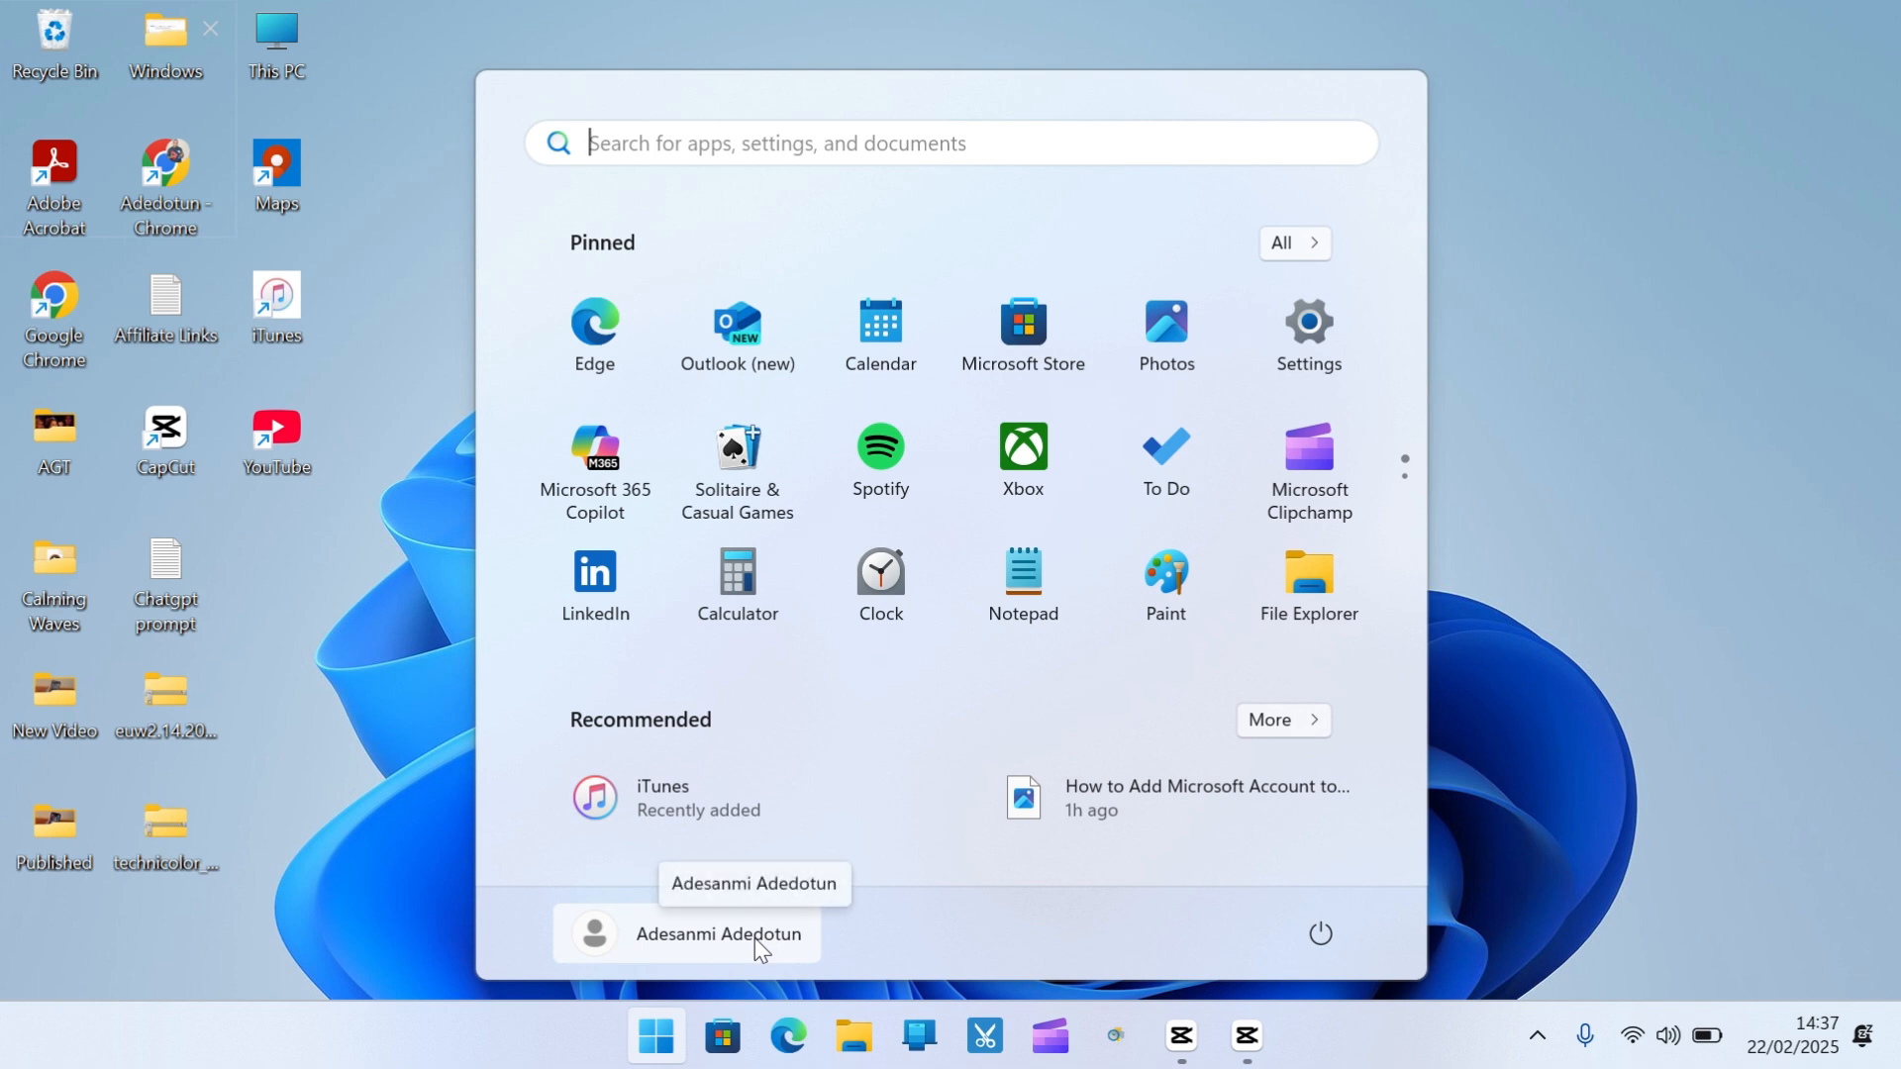
Open Settings at Accounts > Your info and scroll to the Microsoft account sign-in settings
left_click(754, 937)
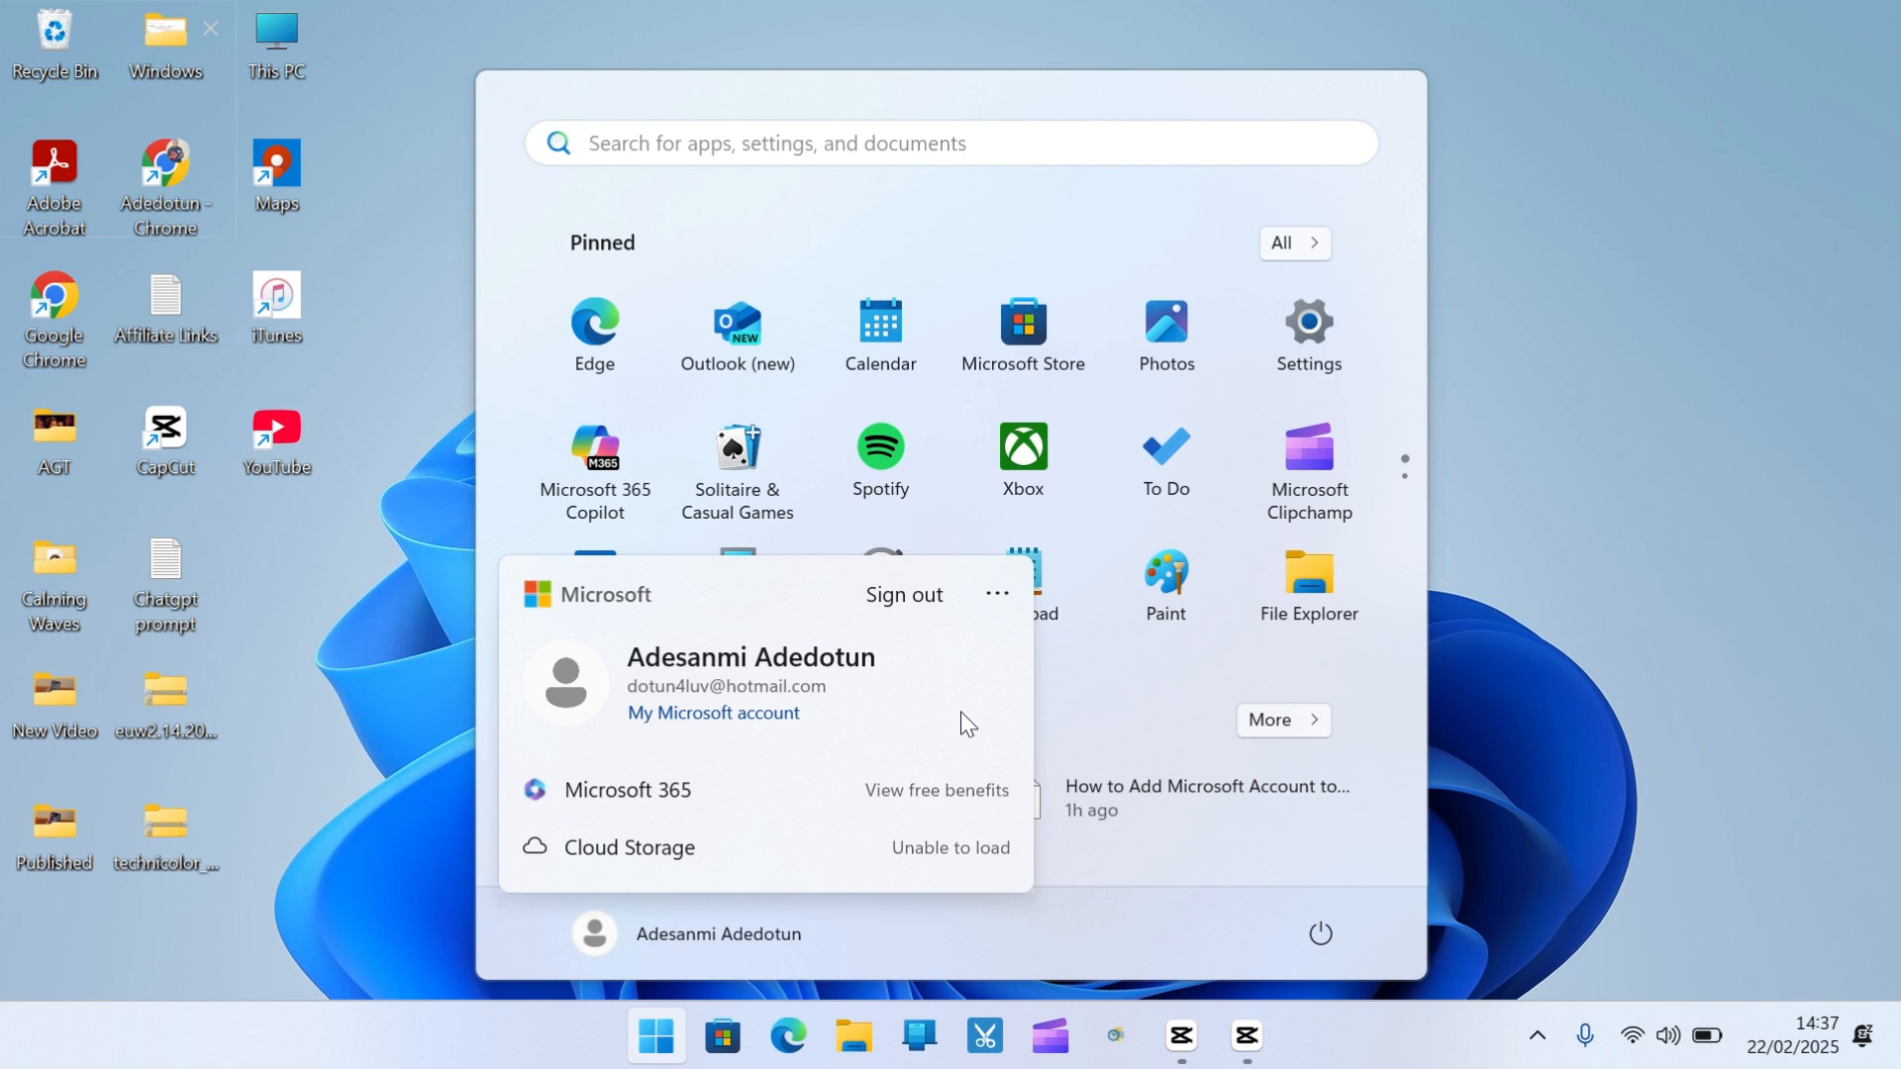
left_click(423, 857)
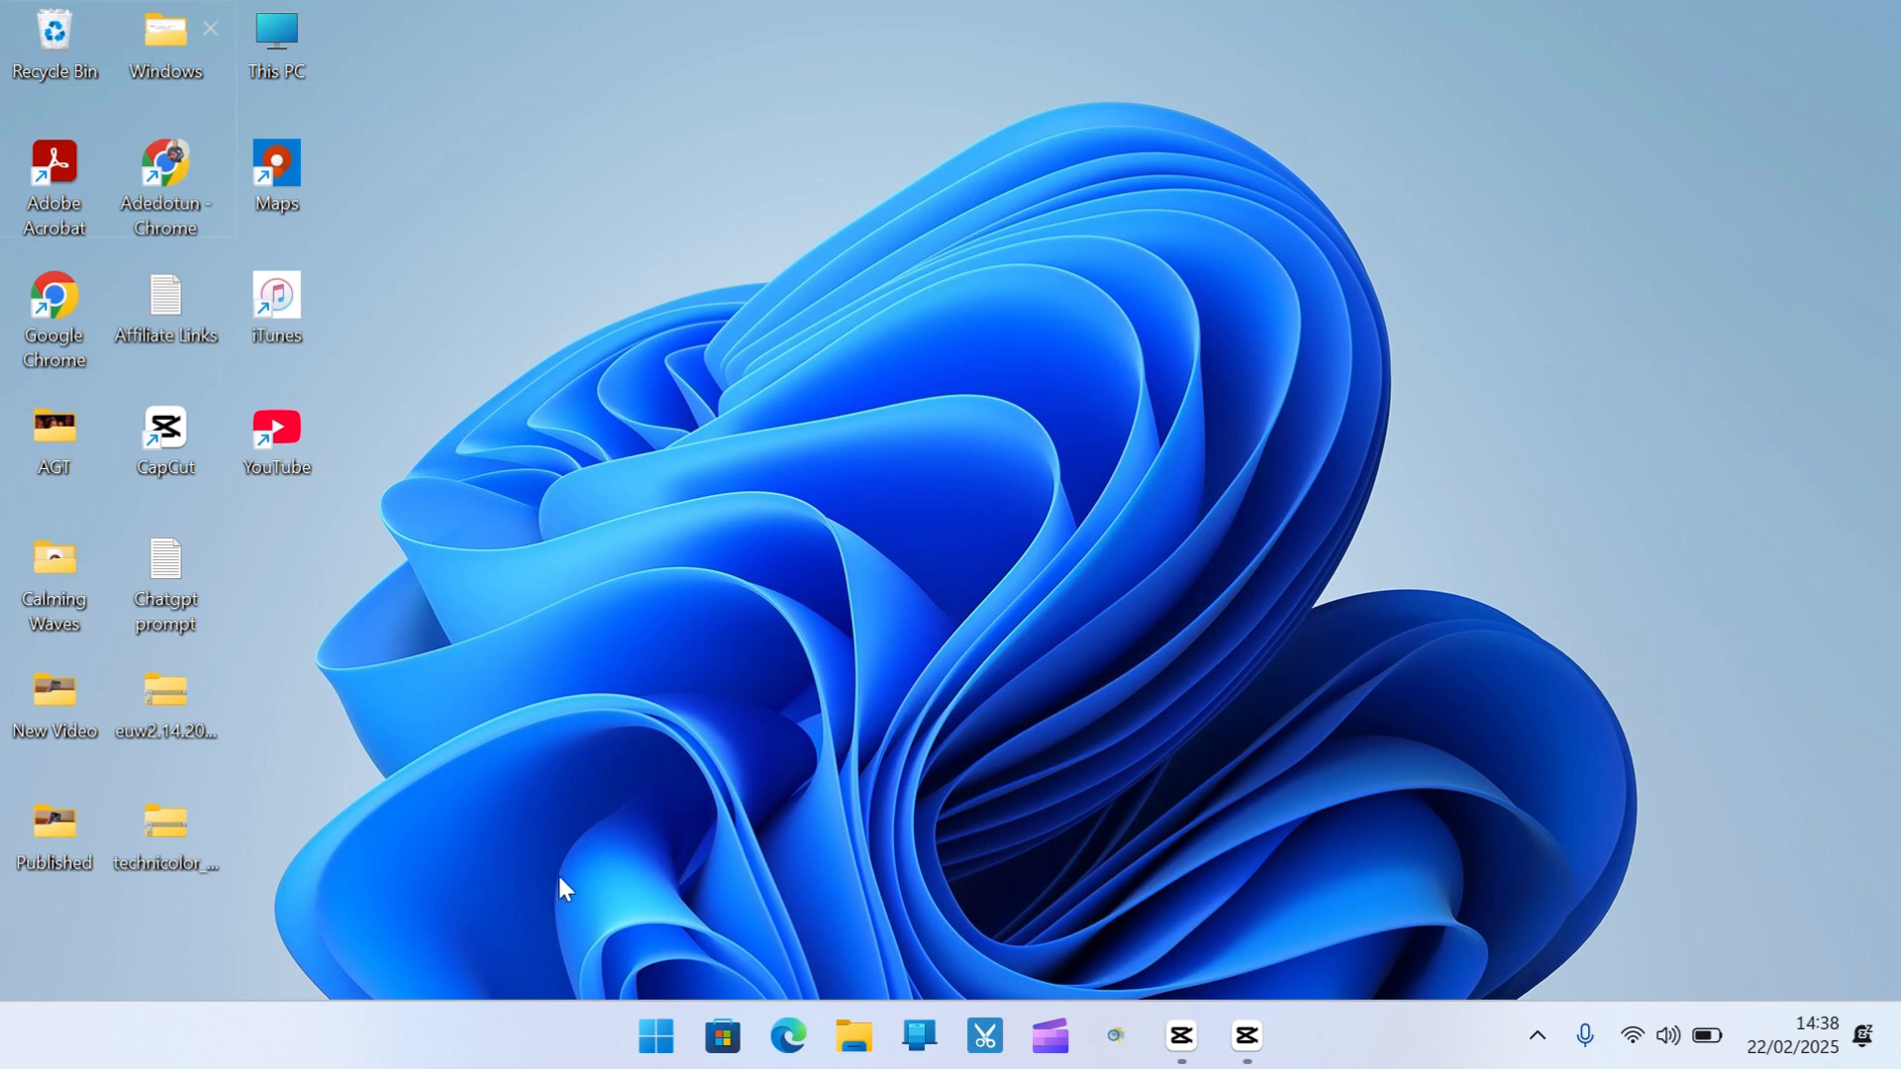
left_click(666, 1052)
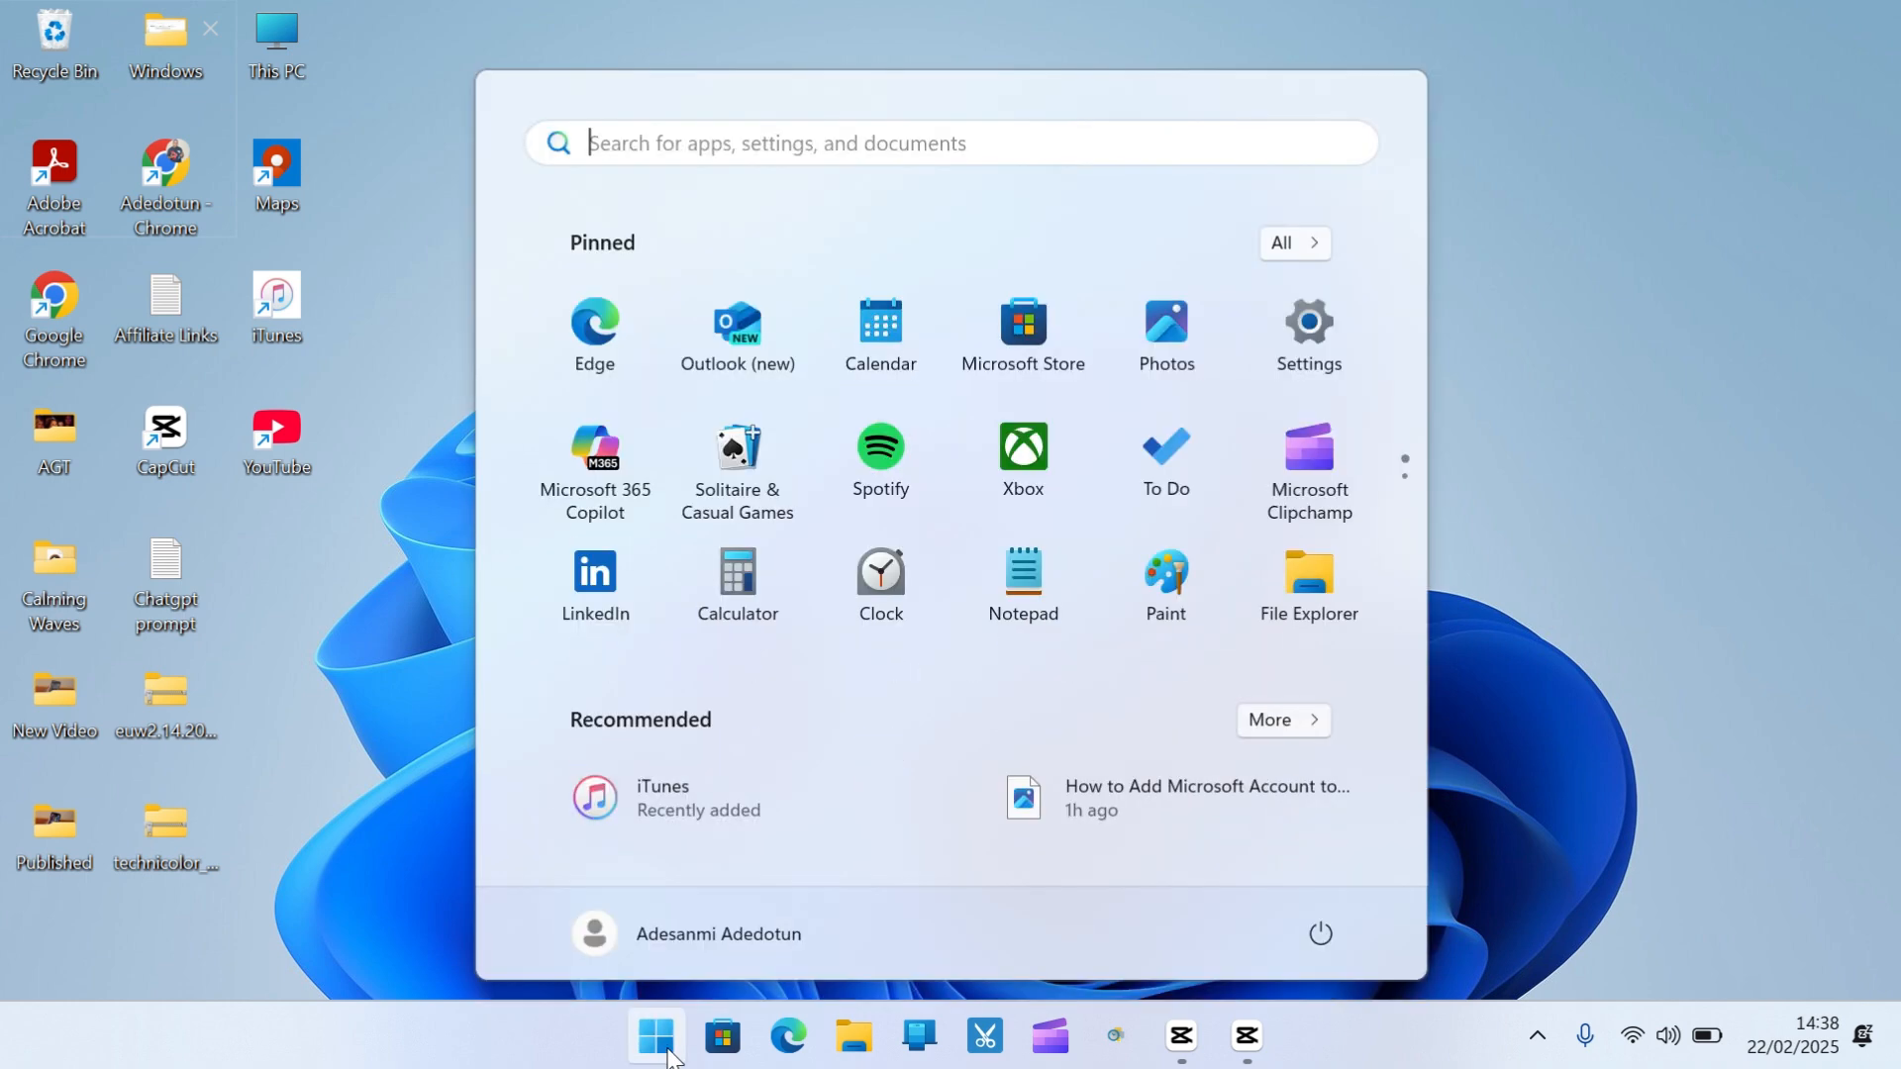
left_click(1321, 357)
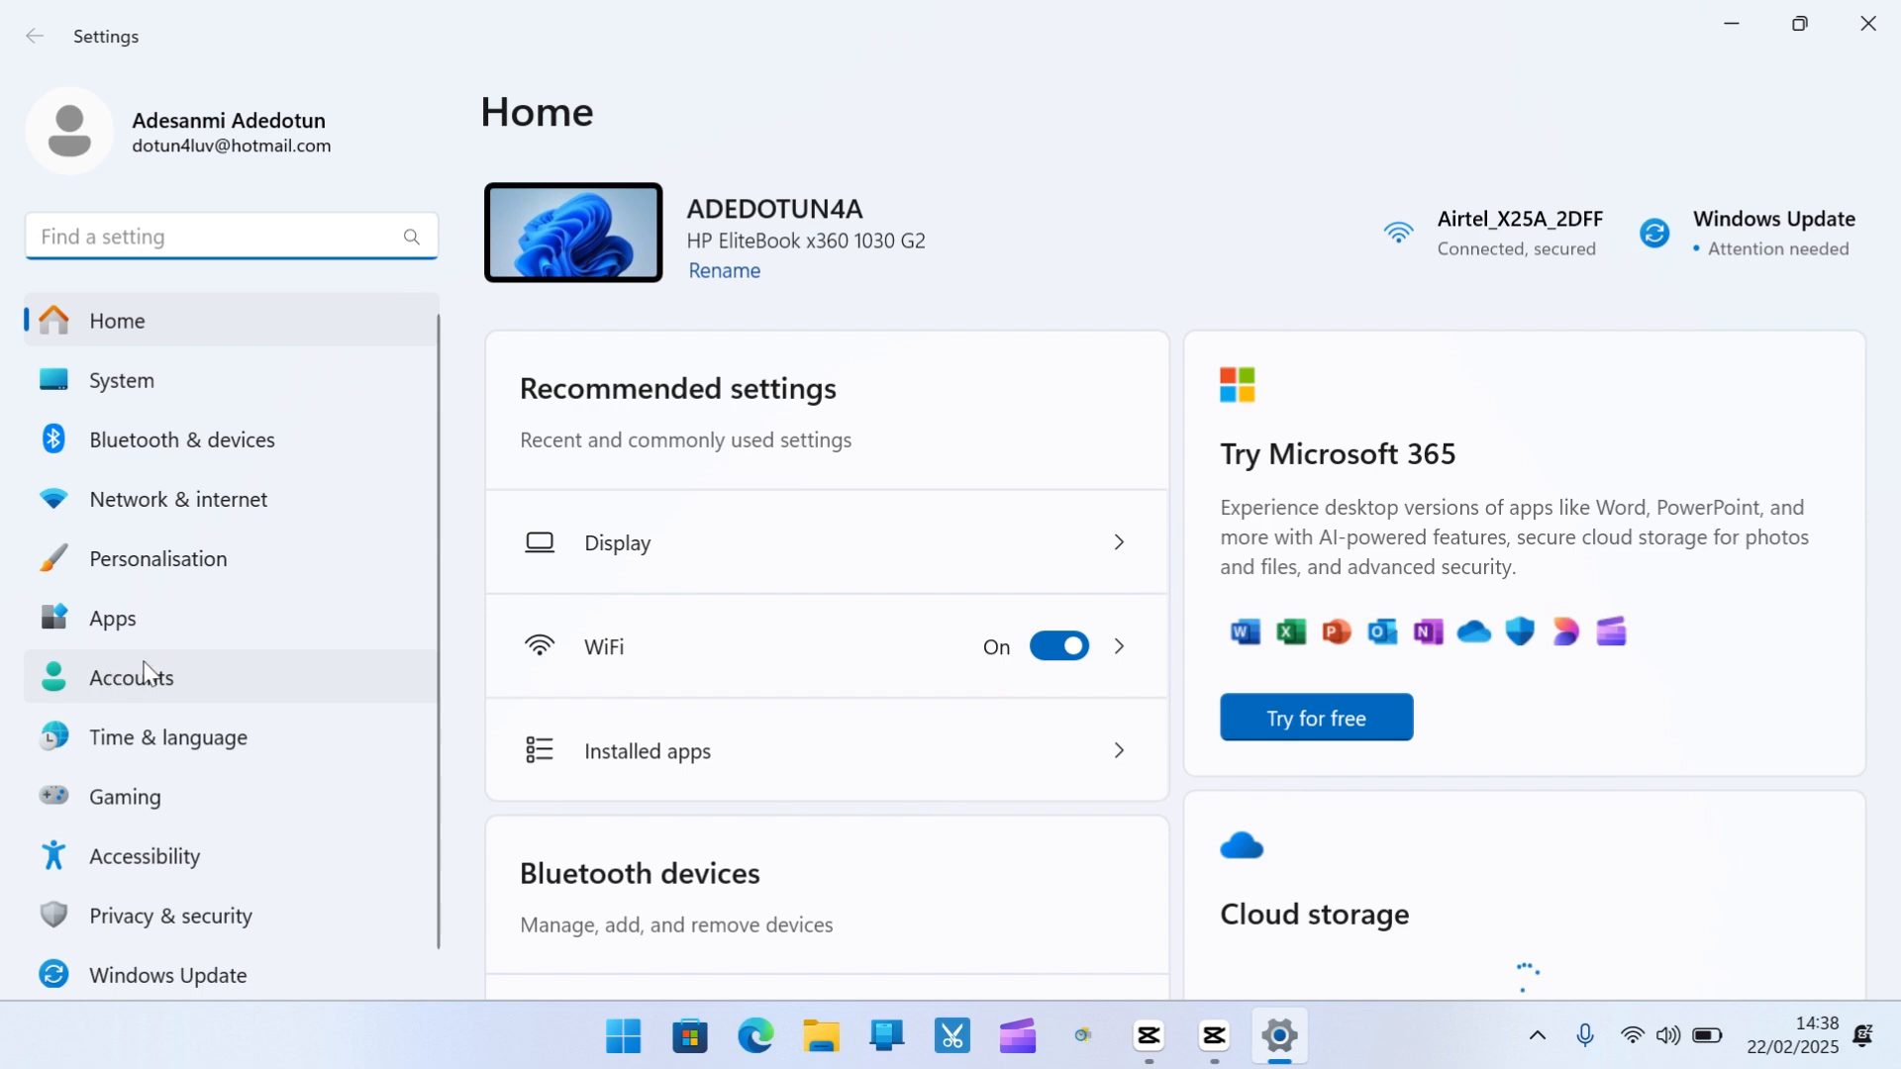
left_click(142, 668)
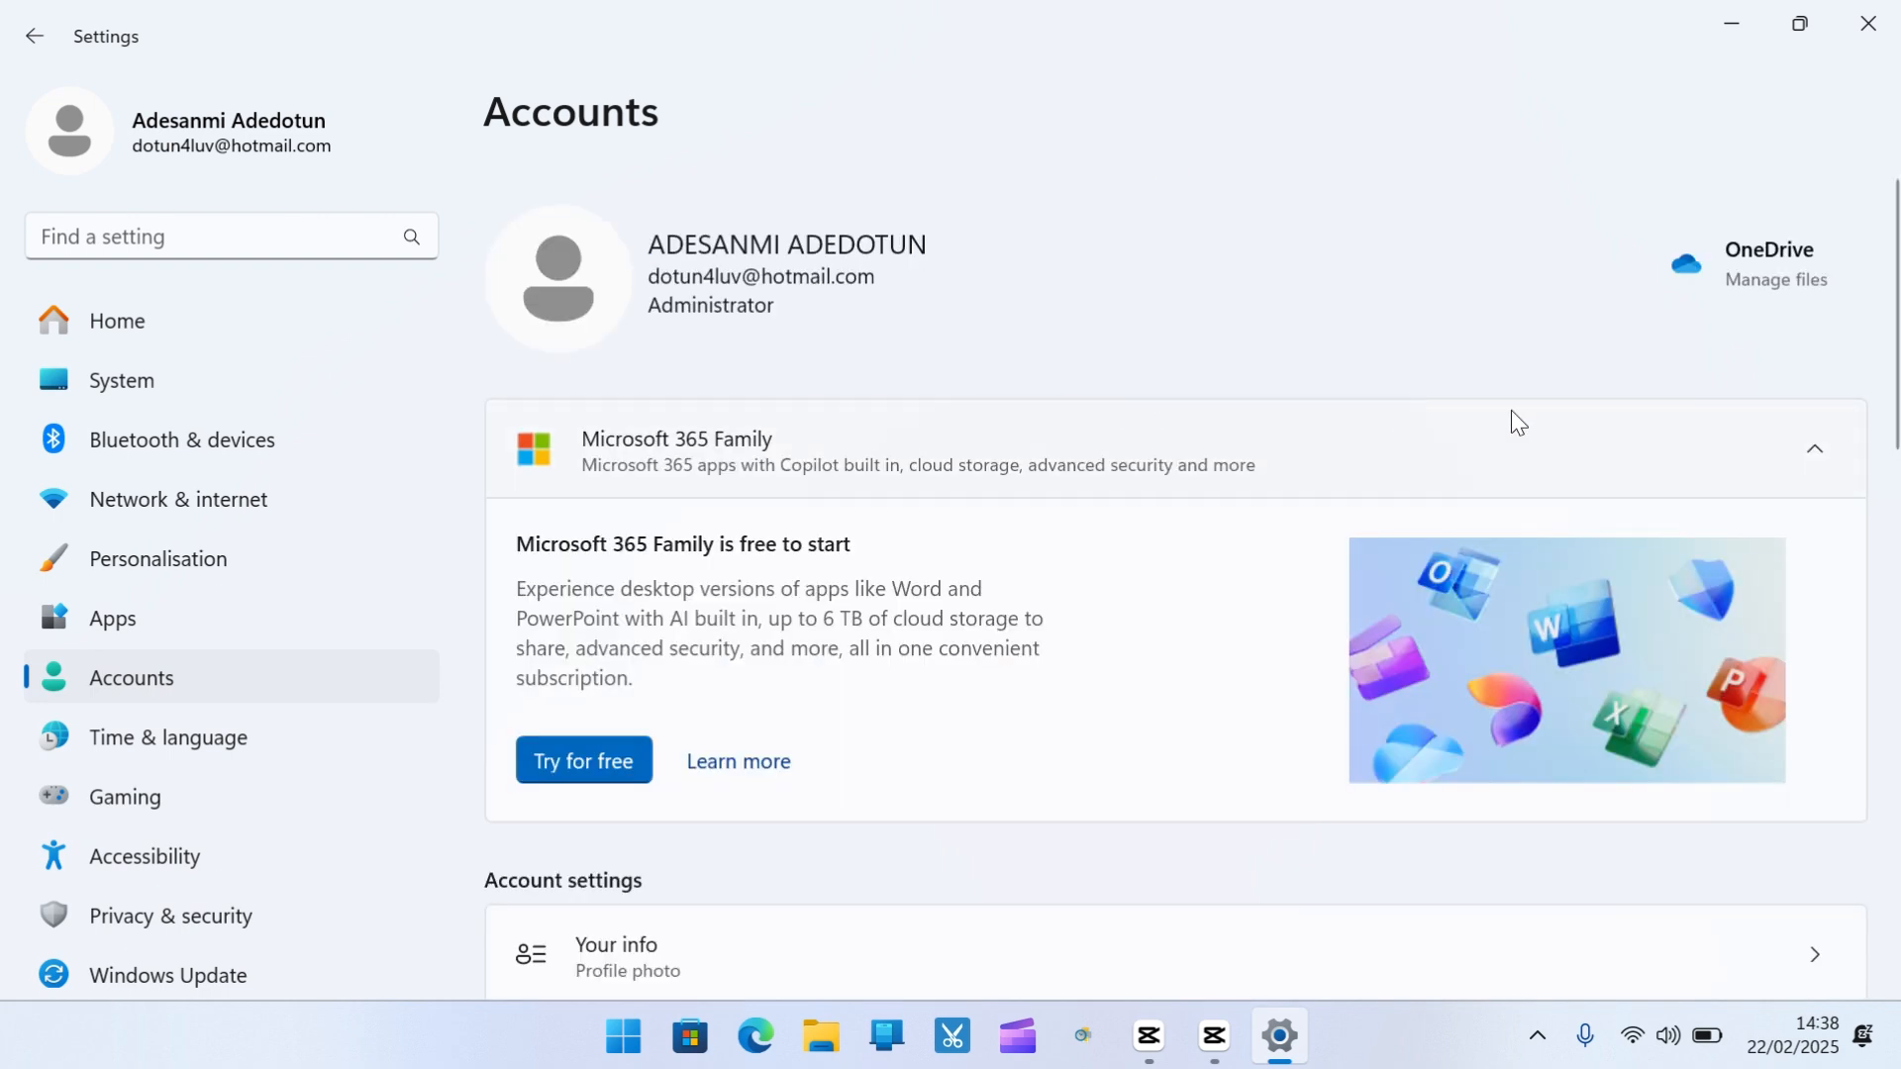
scroll(1715, 406, "down", 5)
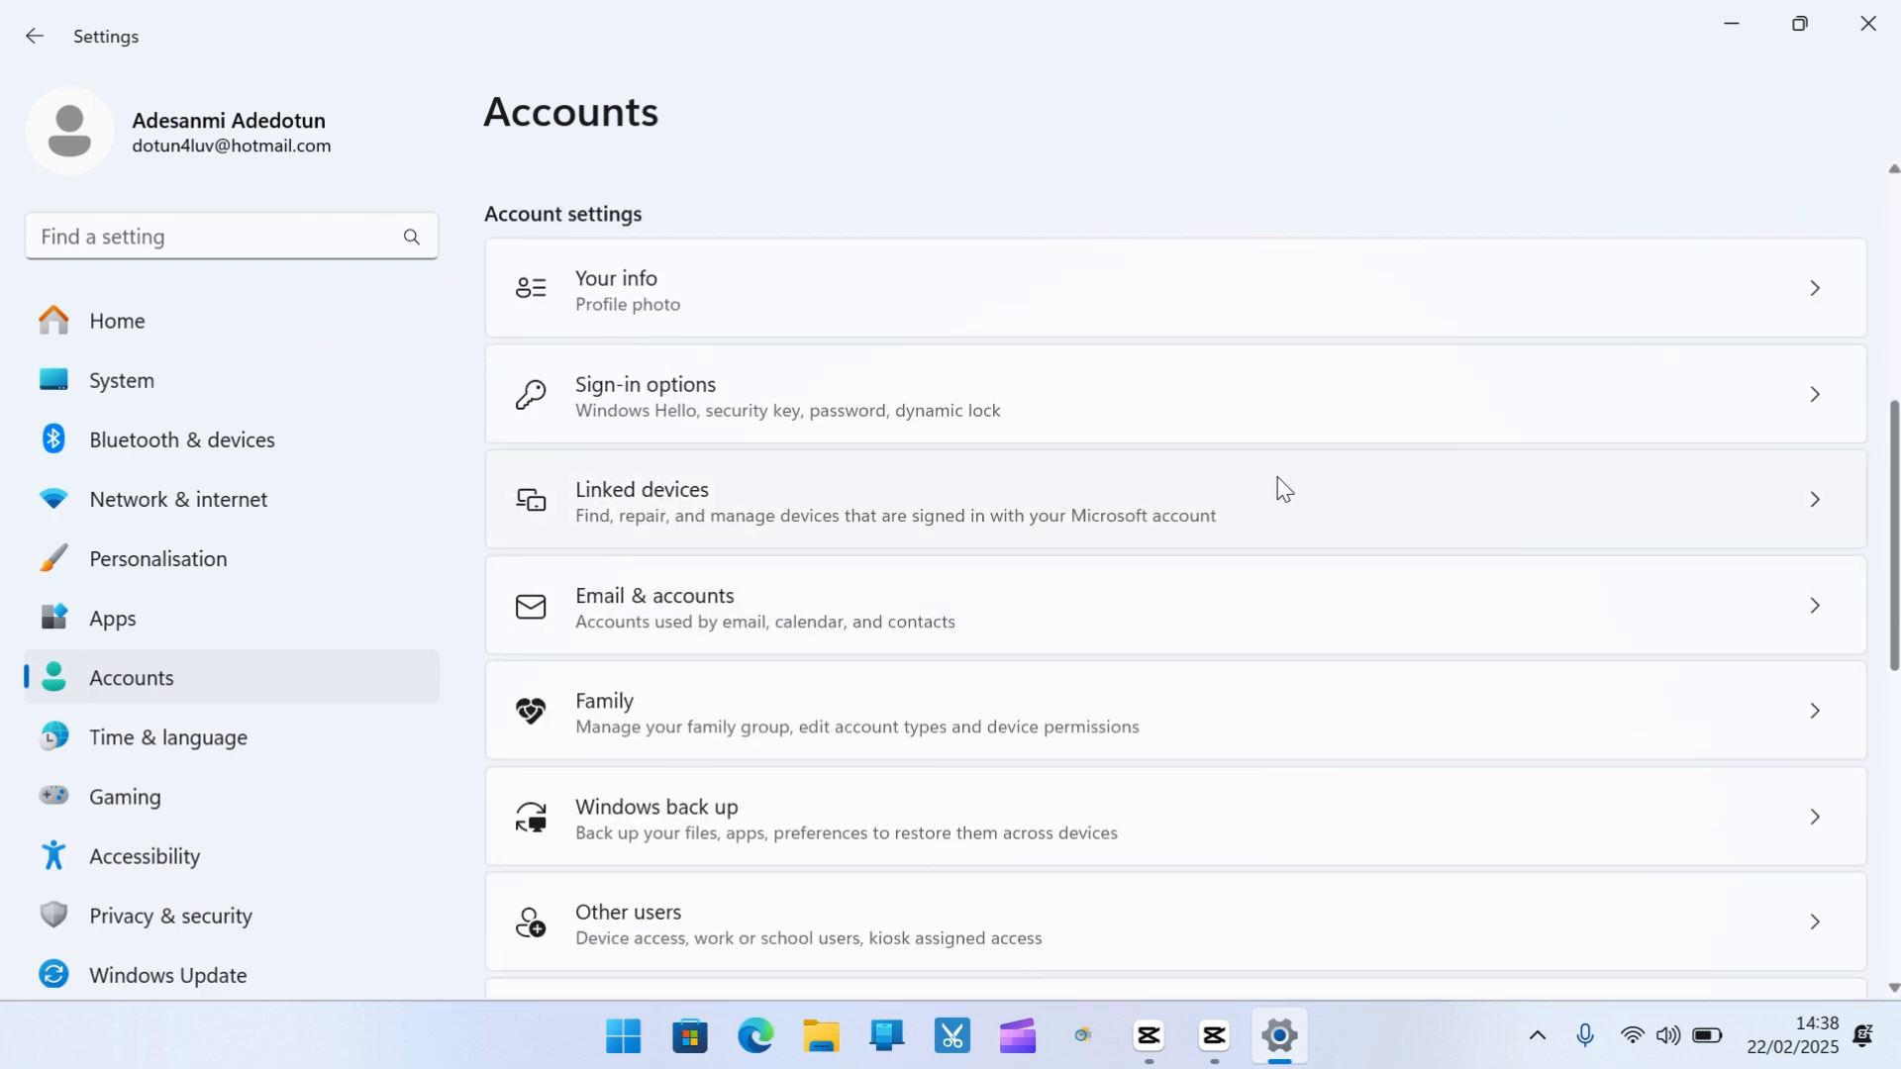
left_click(661, 300)
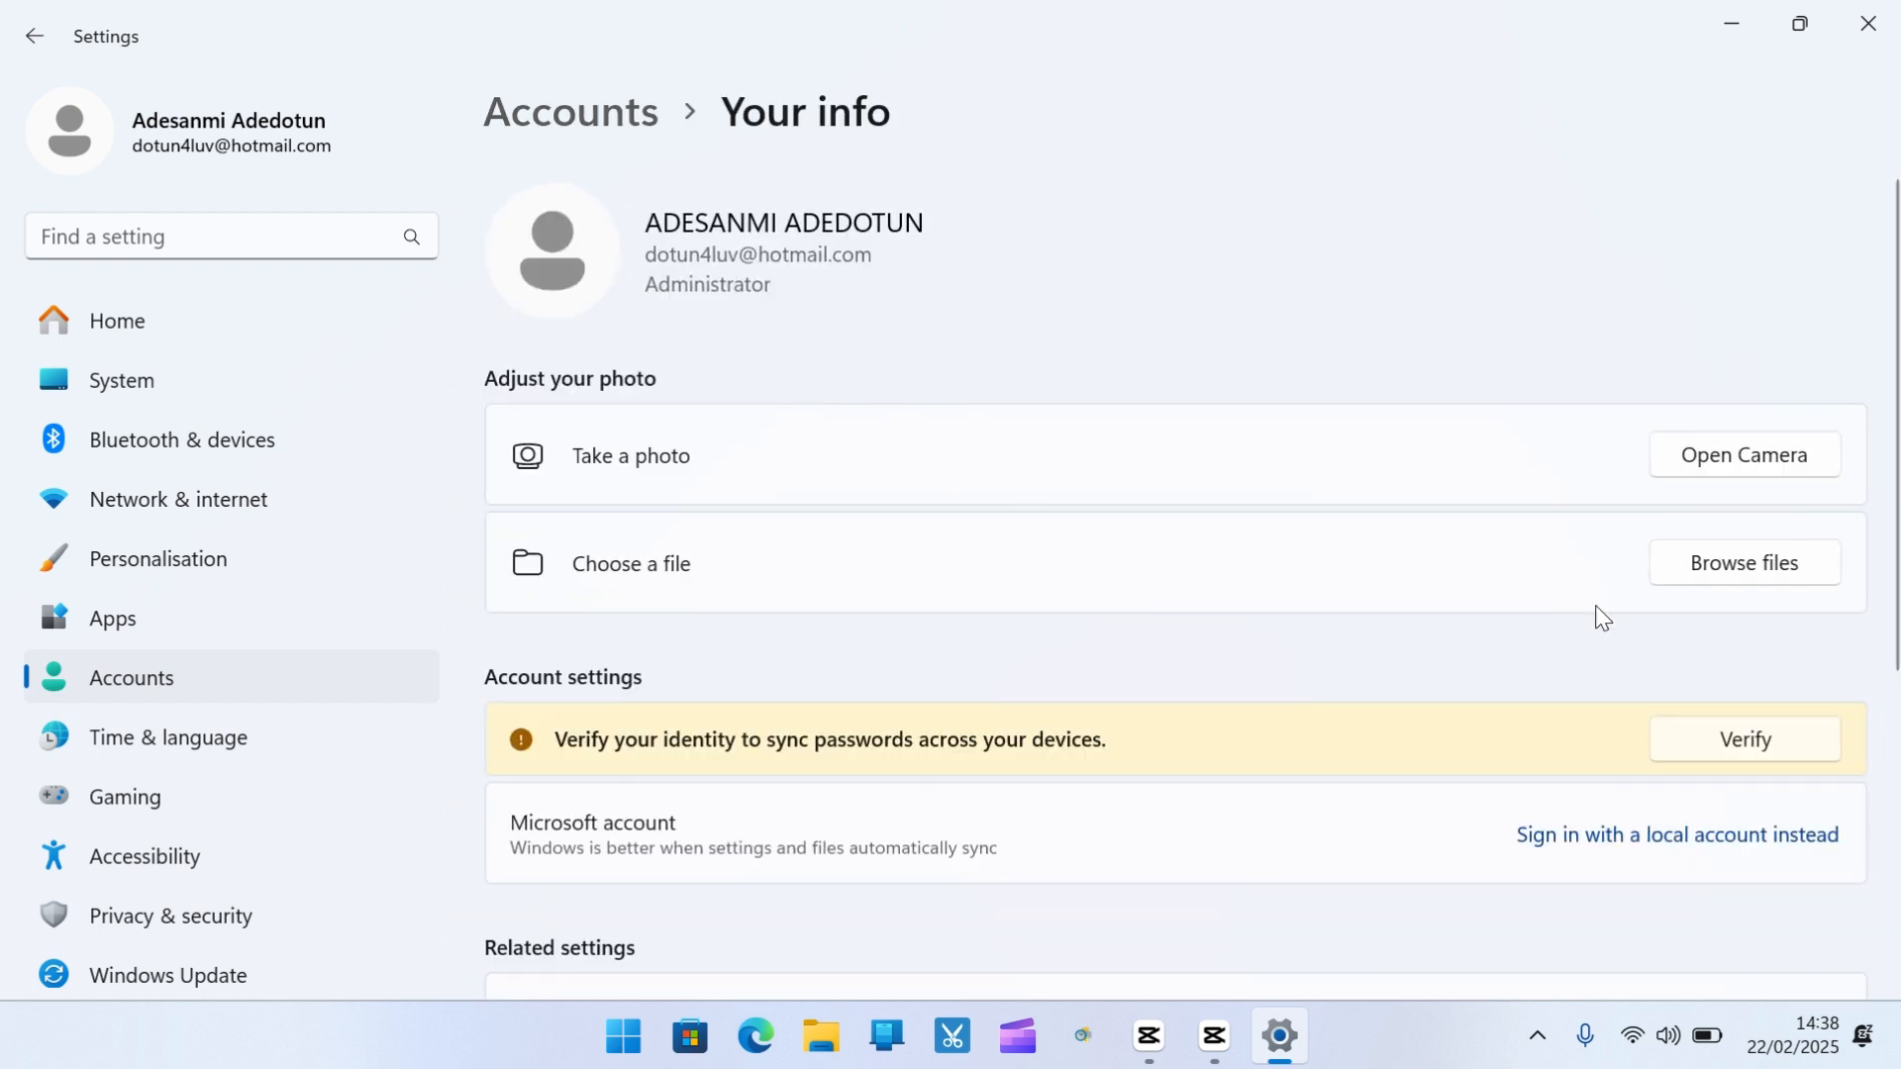
scroll(1844, 678, "down", 2)
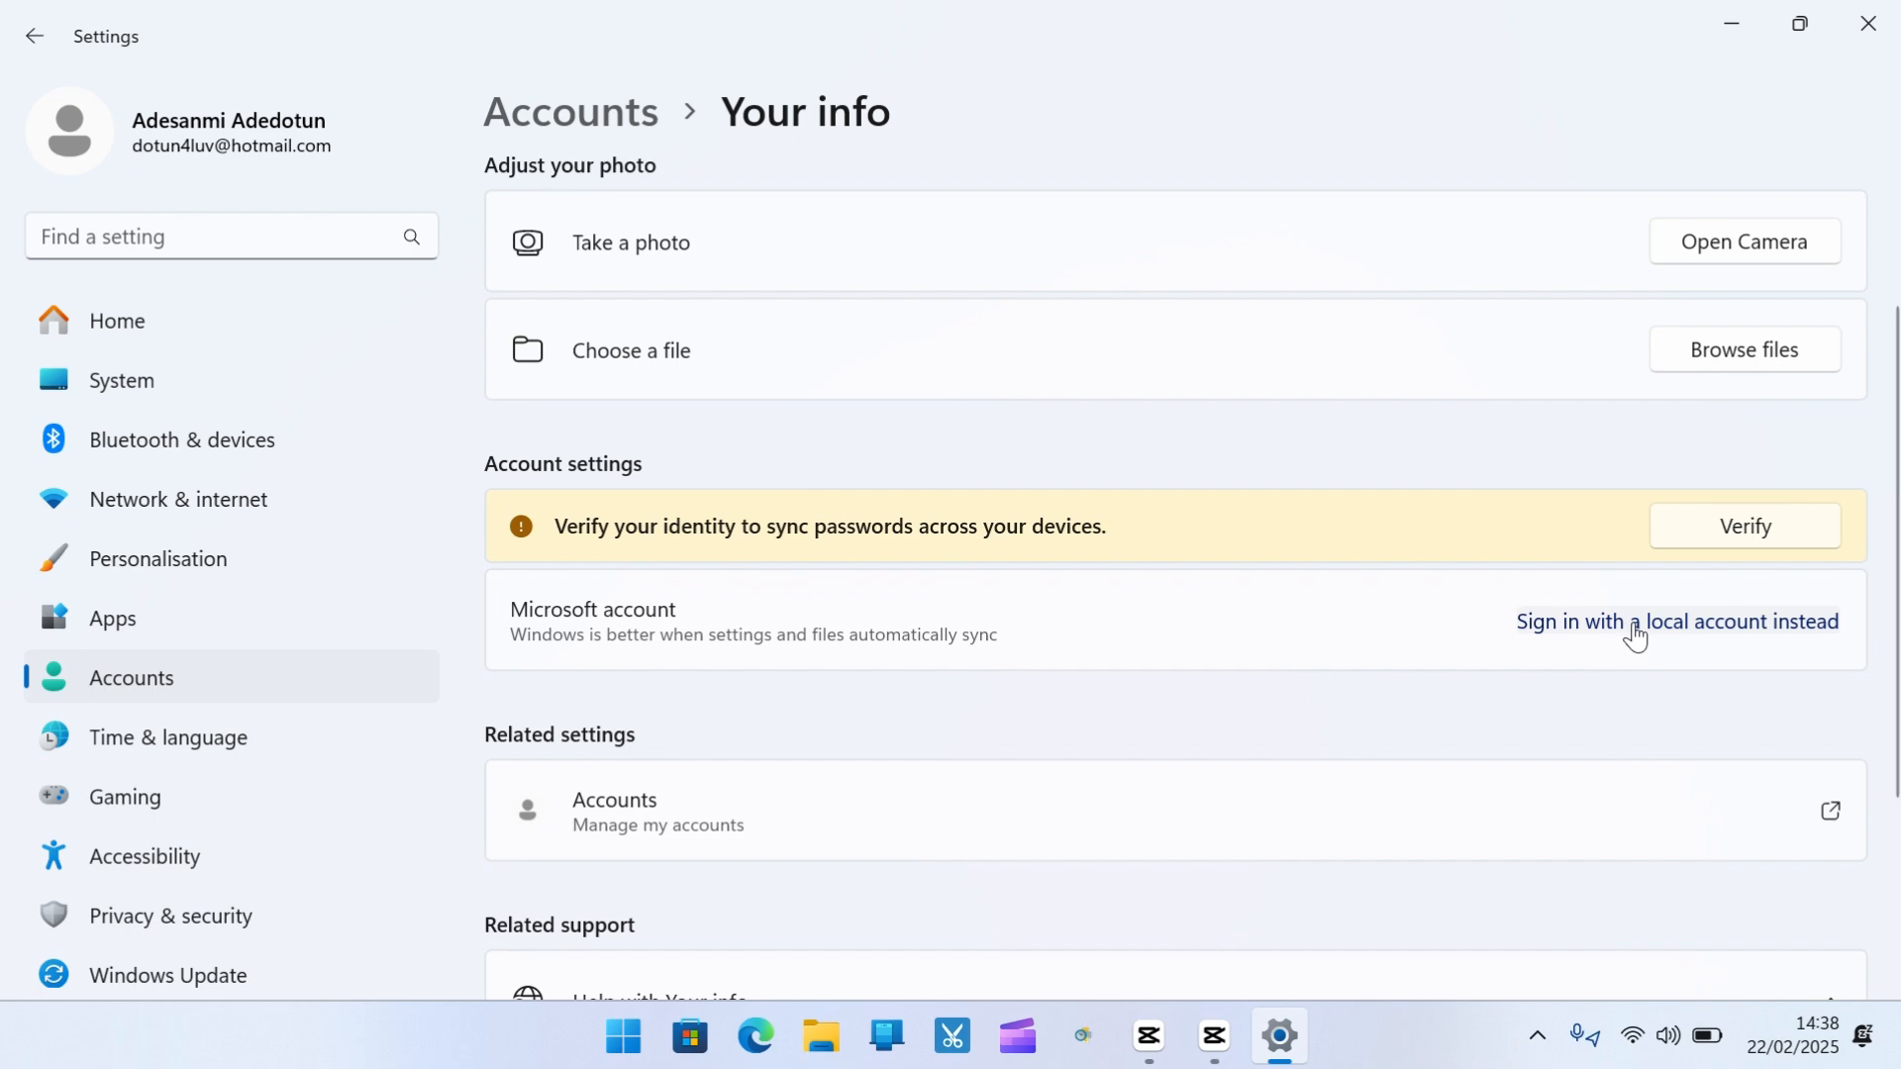
Choose to sign in with a local account instead and begin identity verification
left_click(1632, 636)
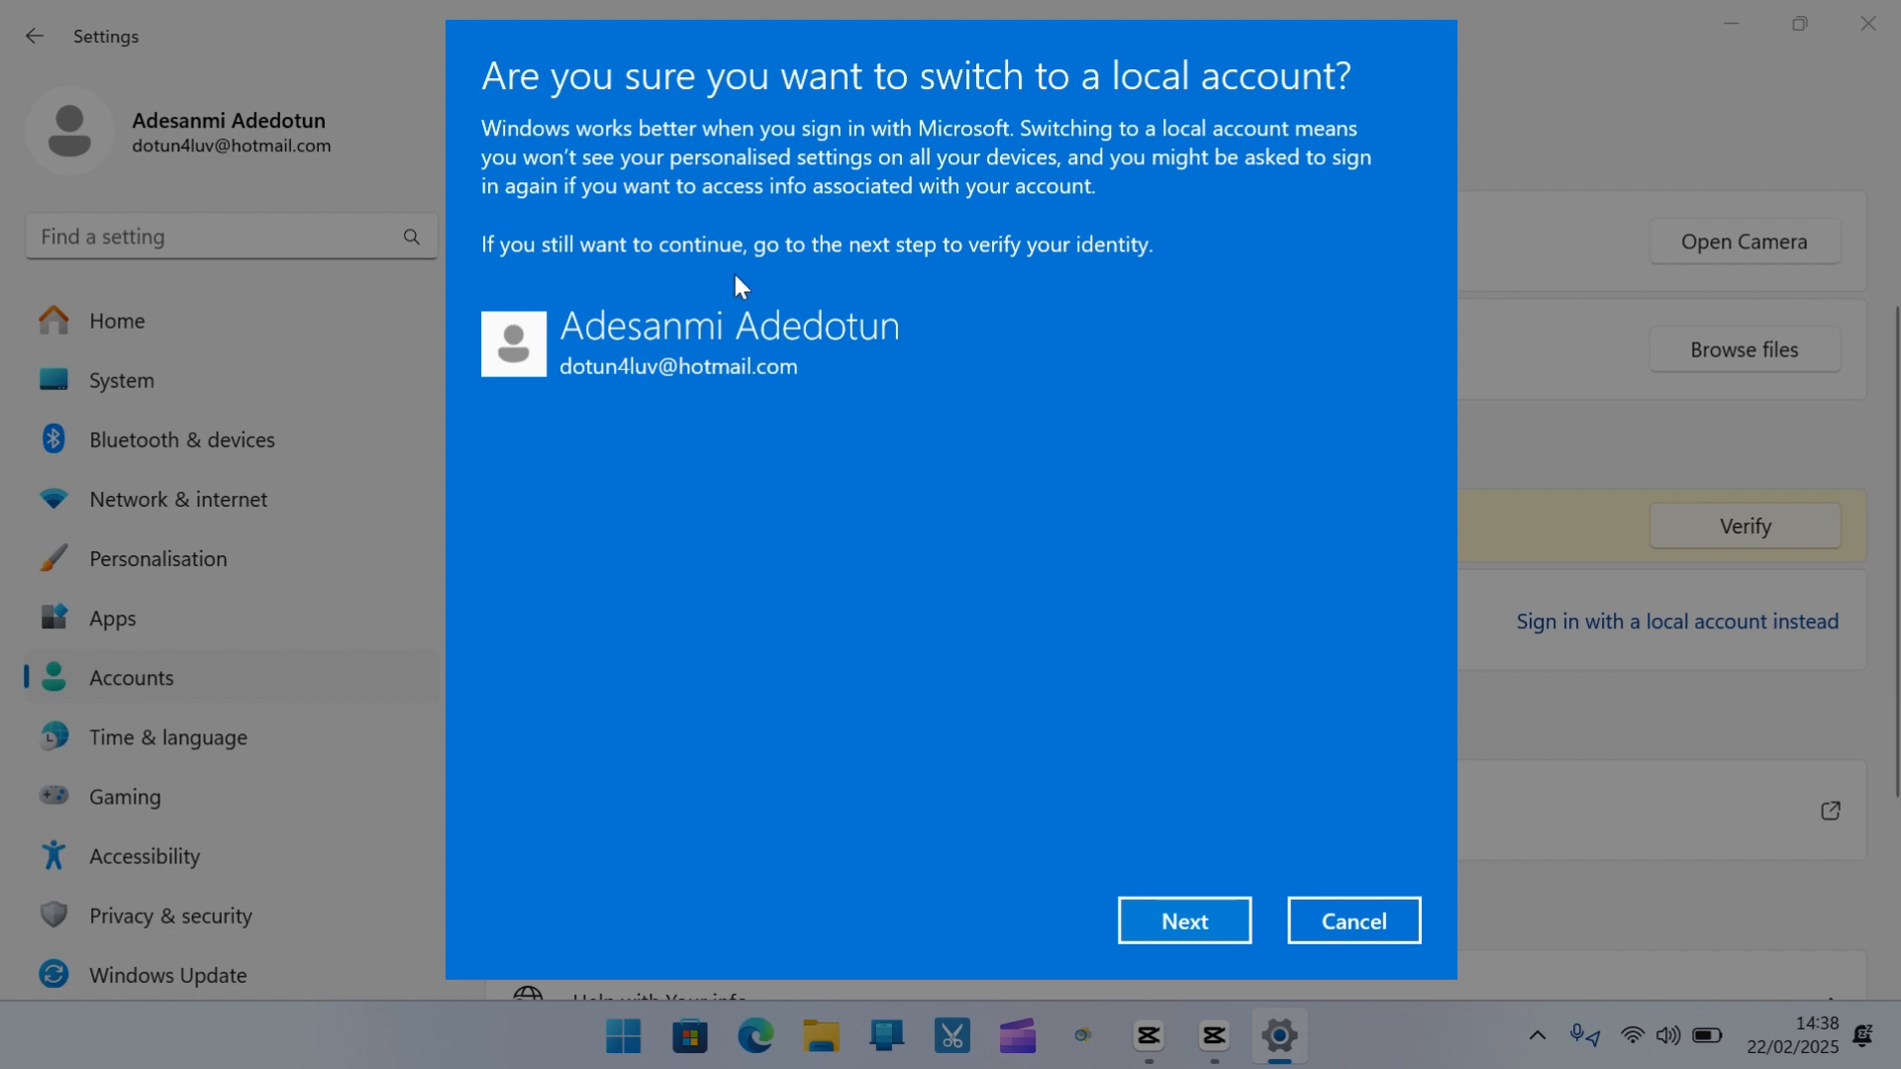
left_click(1198, 927)
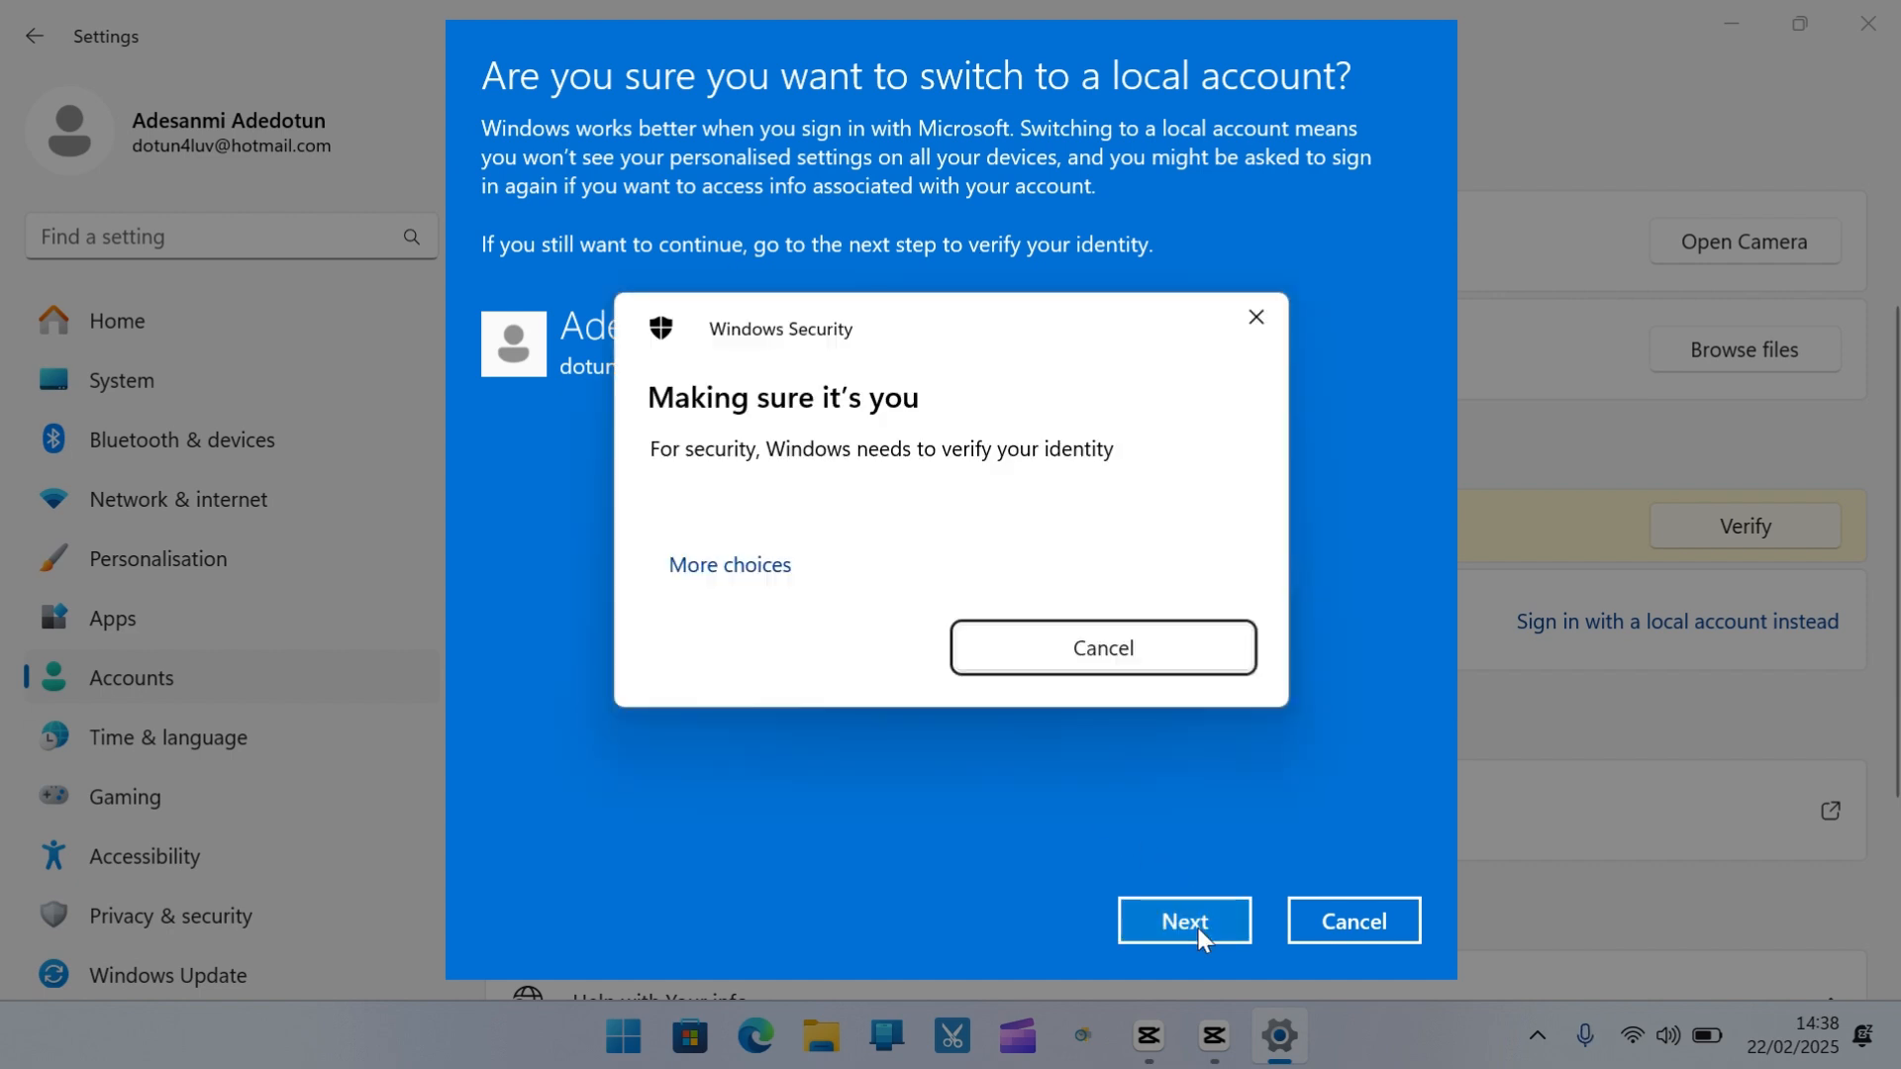
type("••")
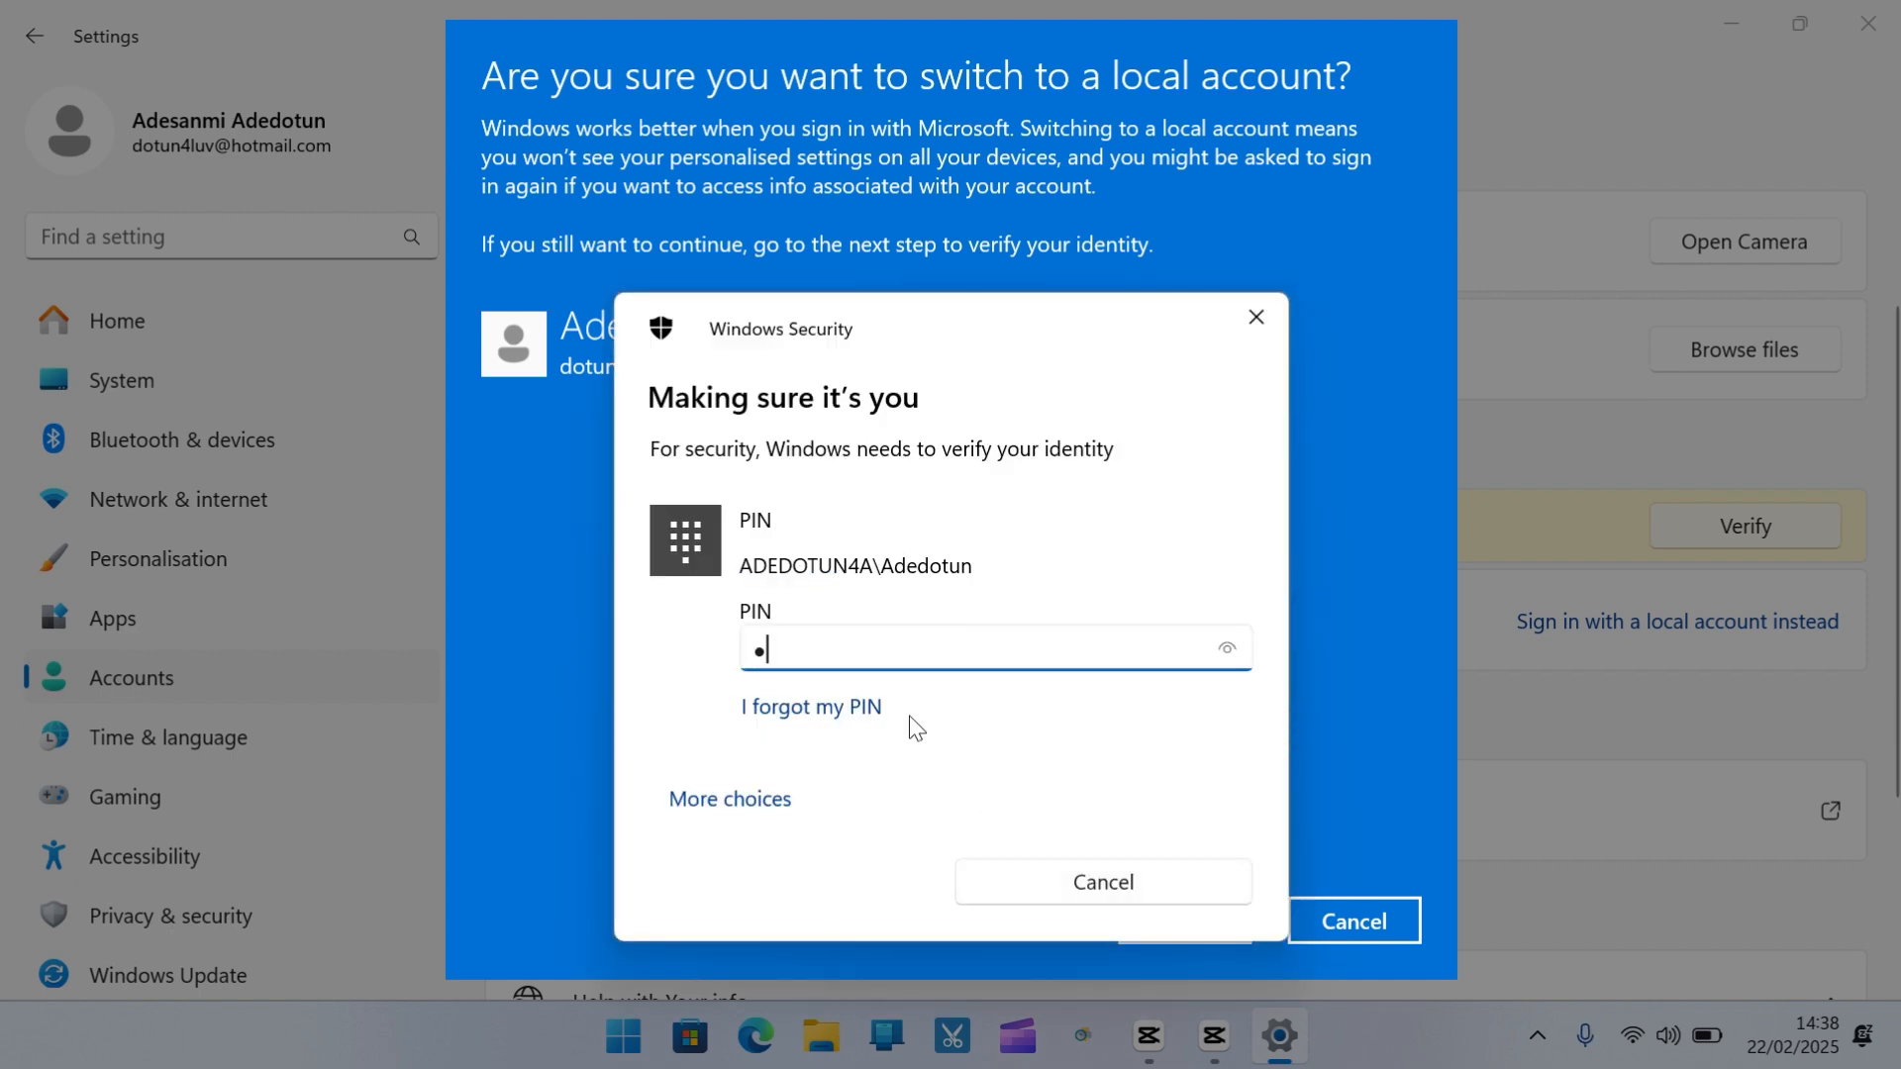
type("••")
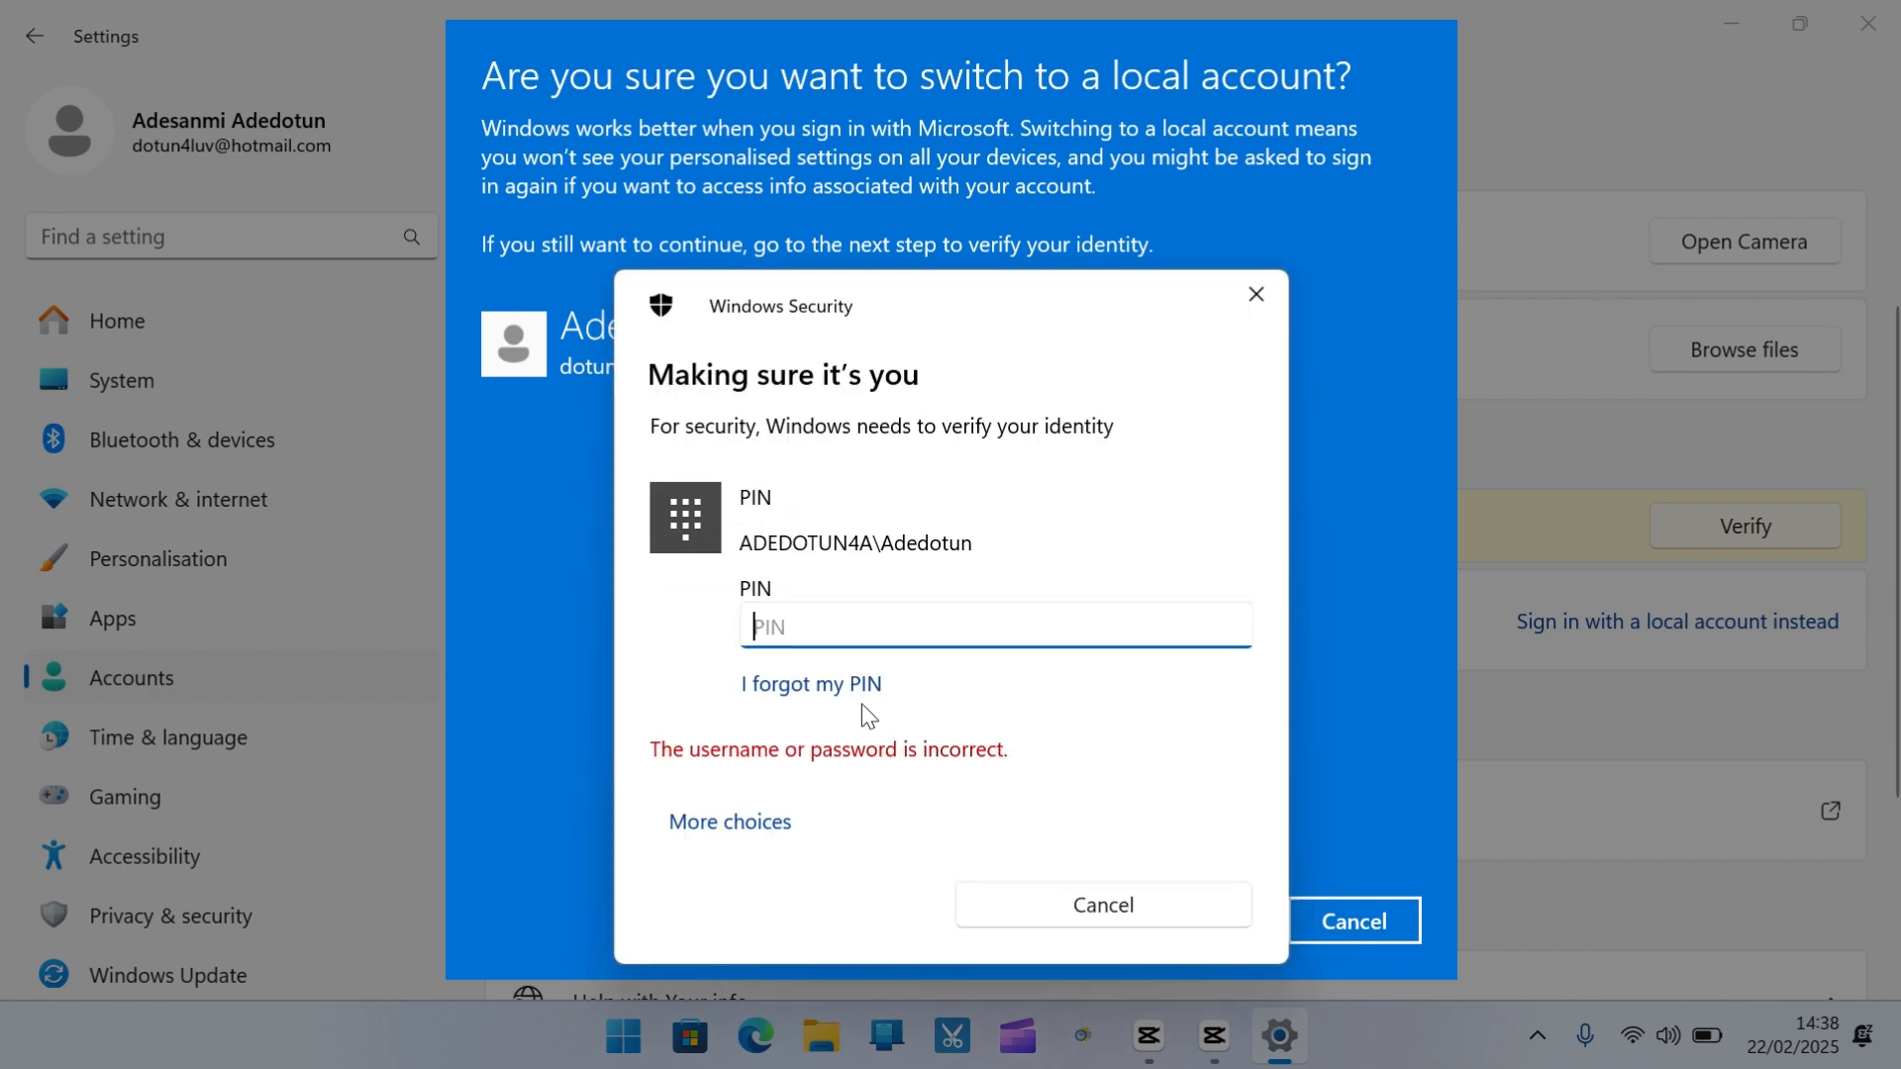
Verify identity with the Microsoft account password instead of the PIN
left_click(741, 822)
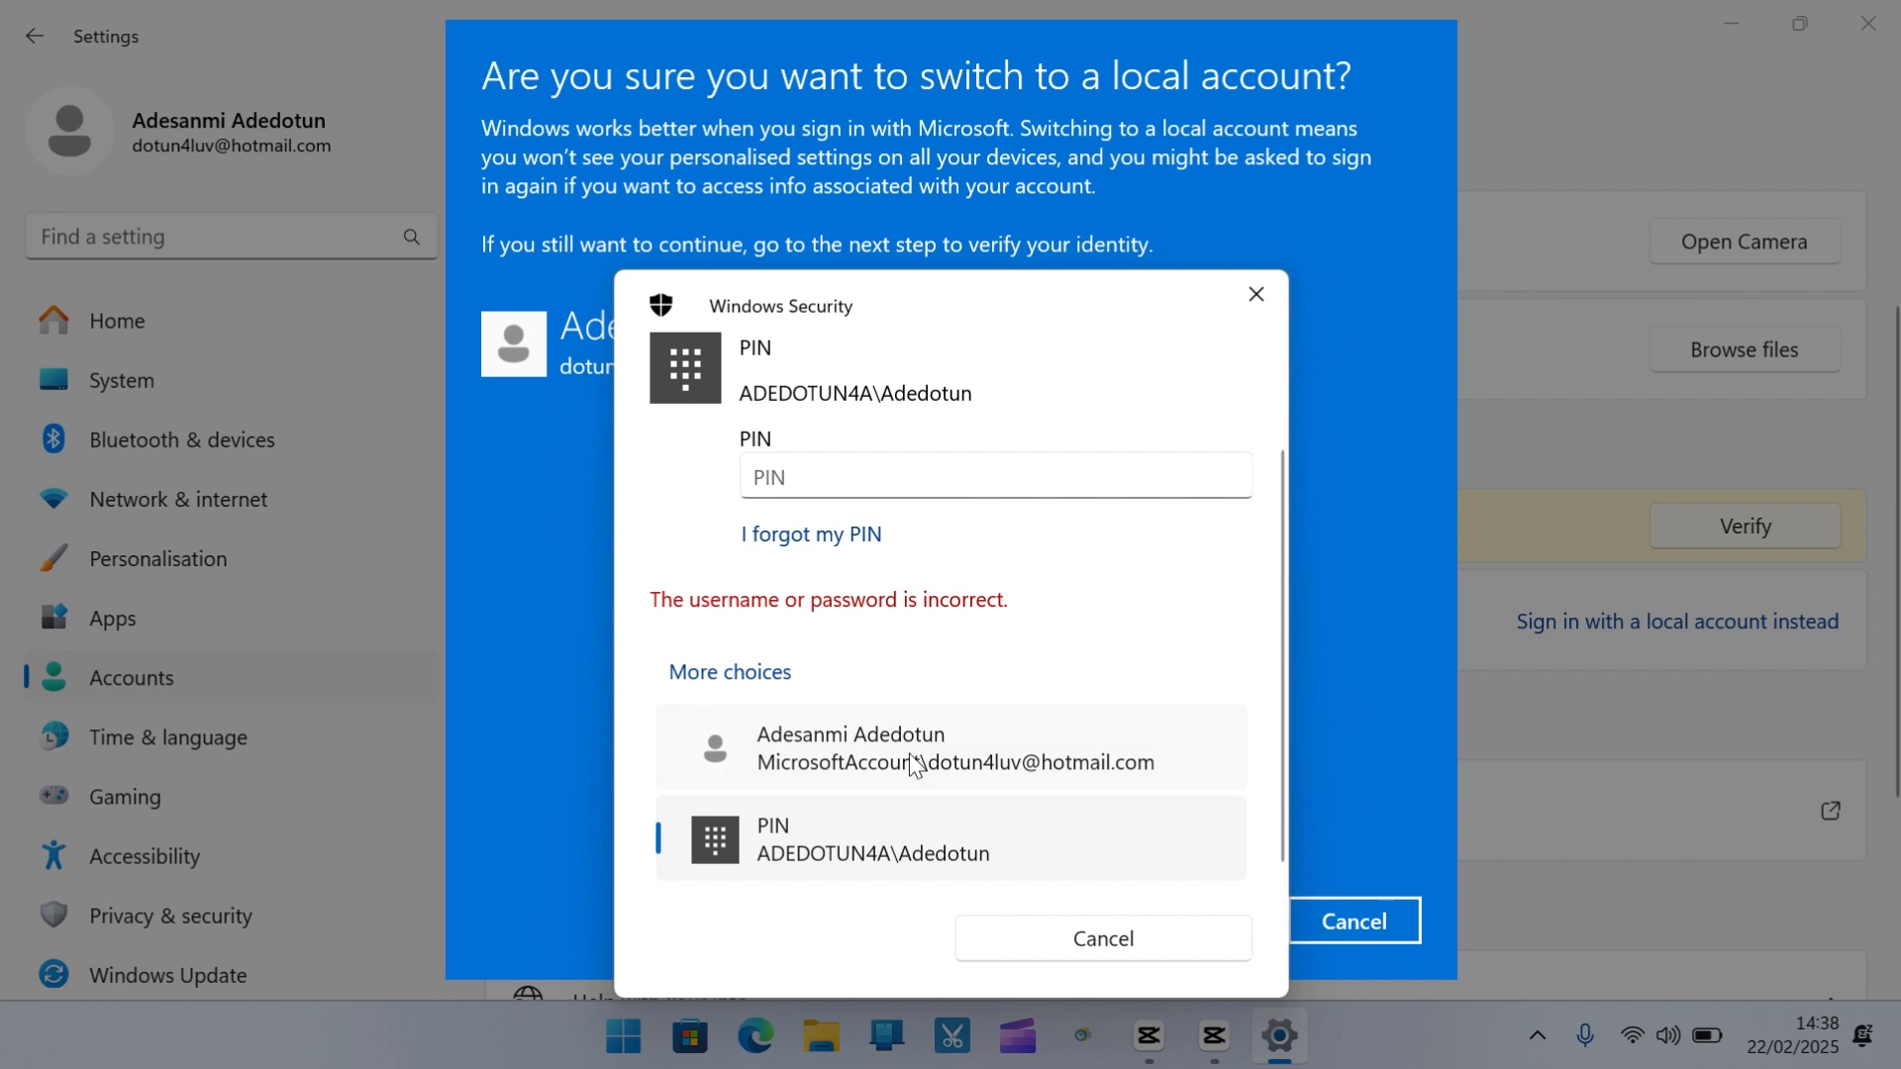
left_click(913, 762)
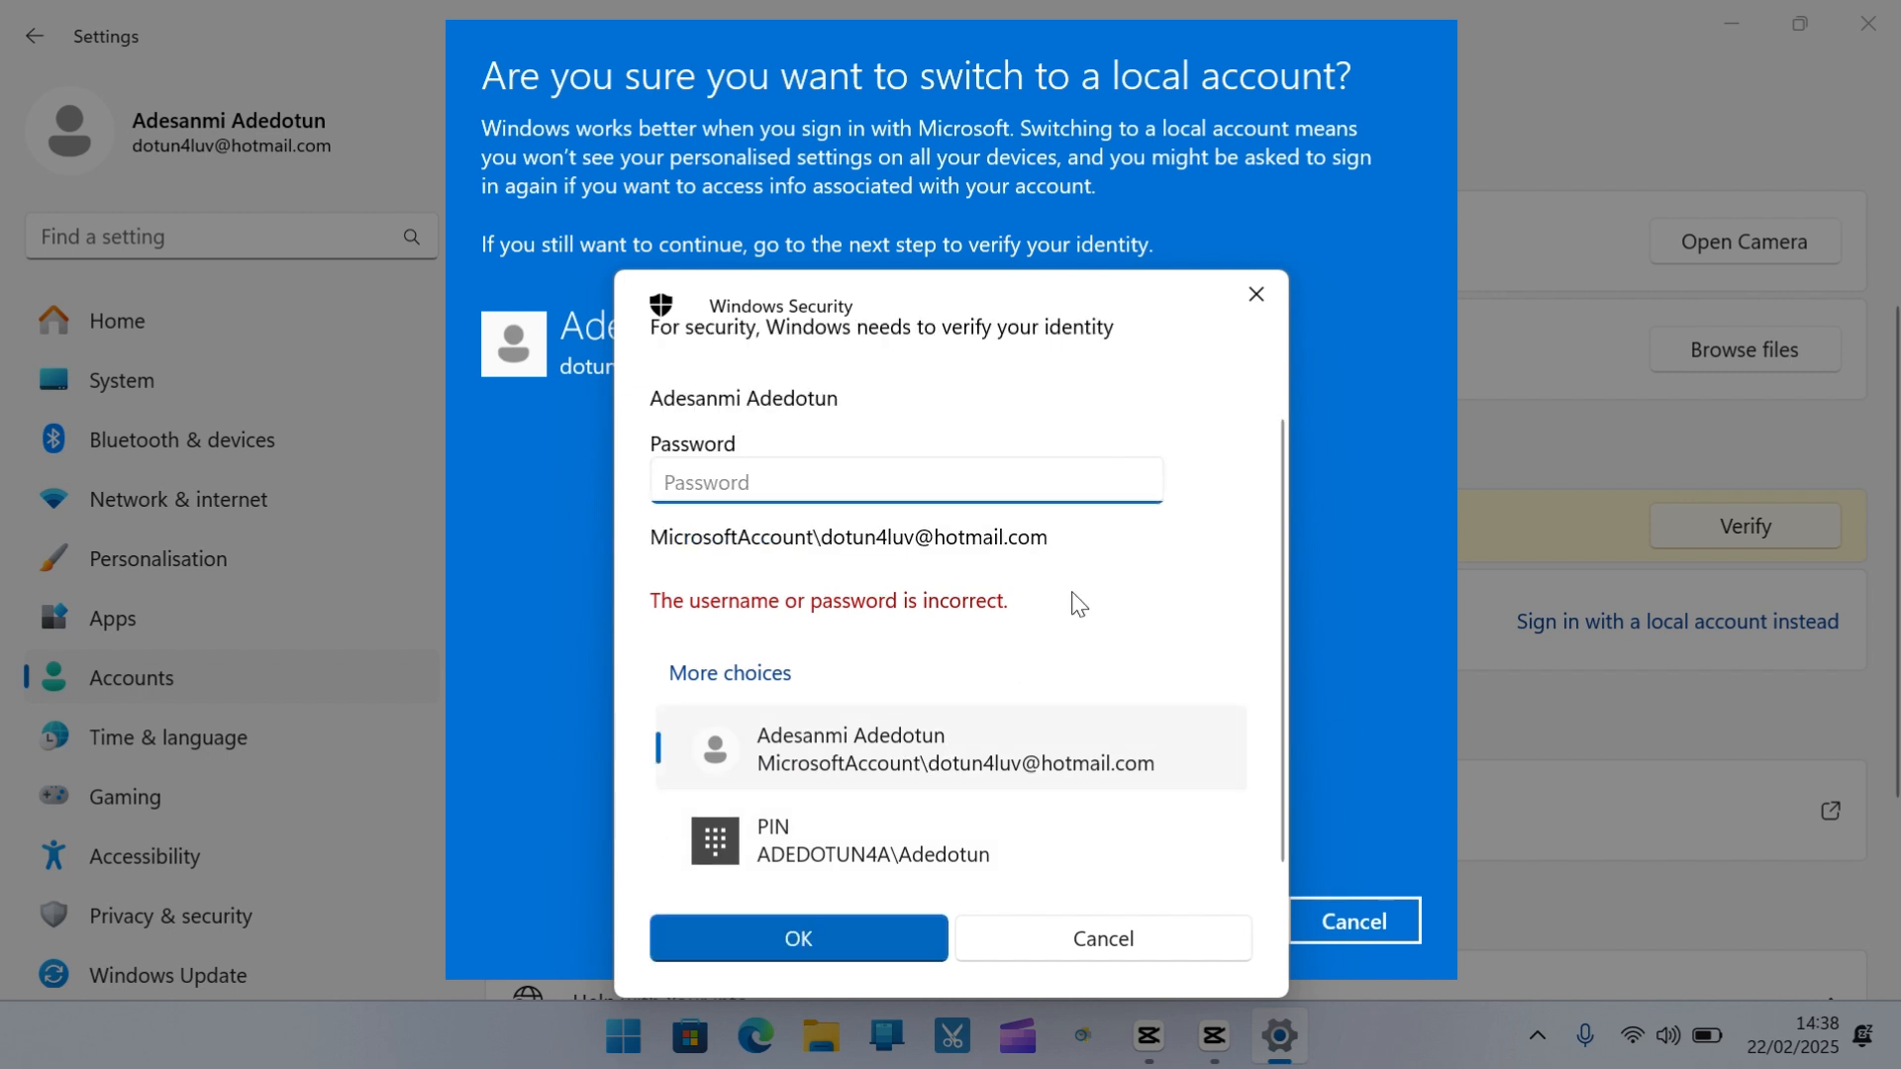
key("Caps_Lock")
type("********")
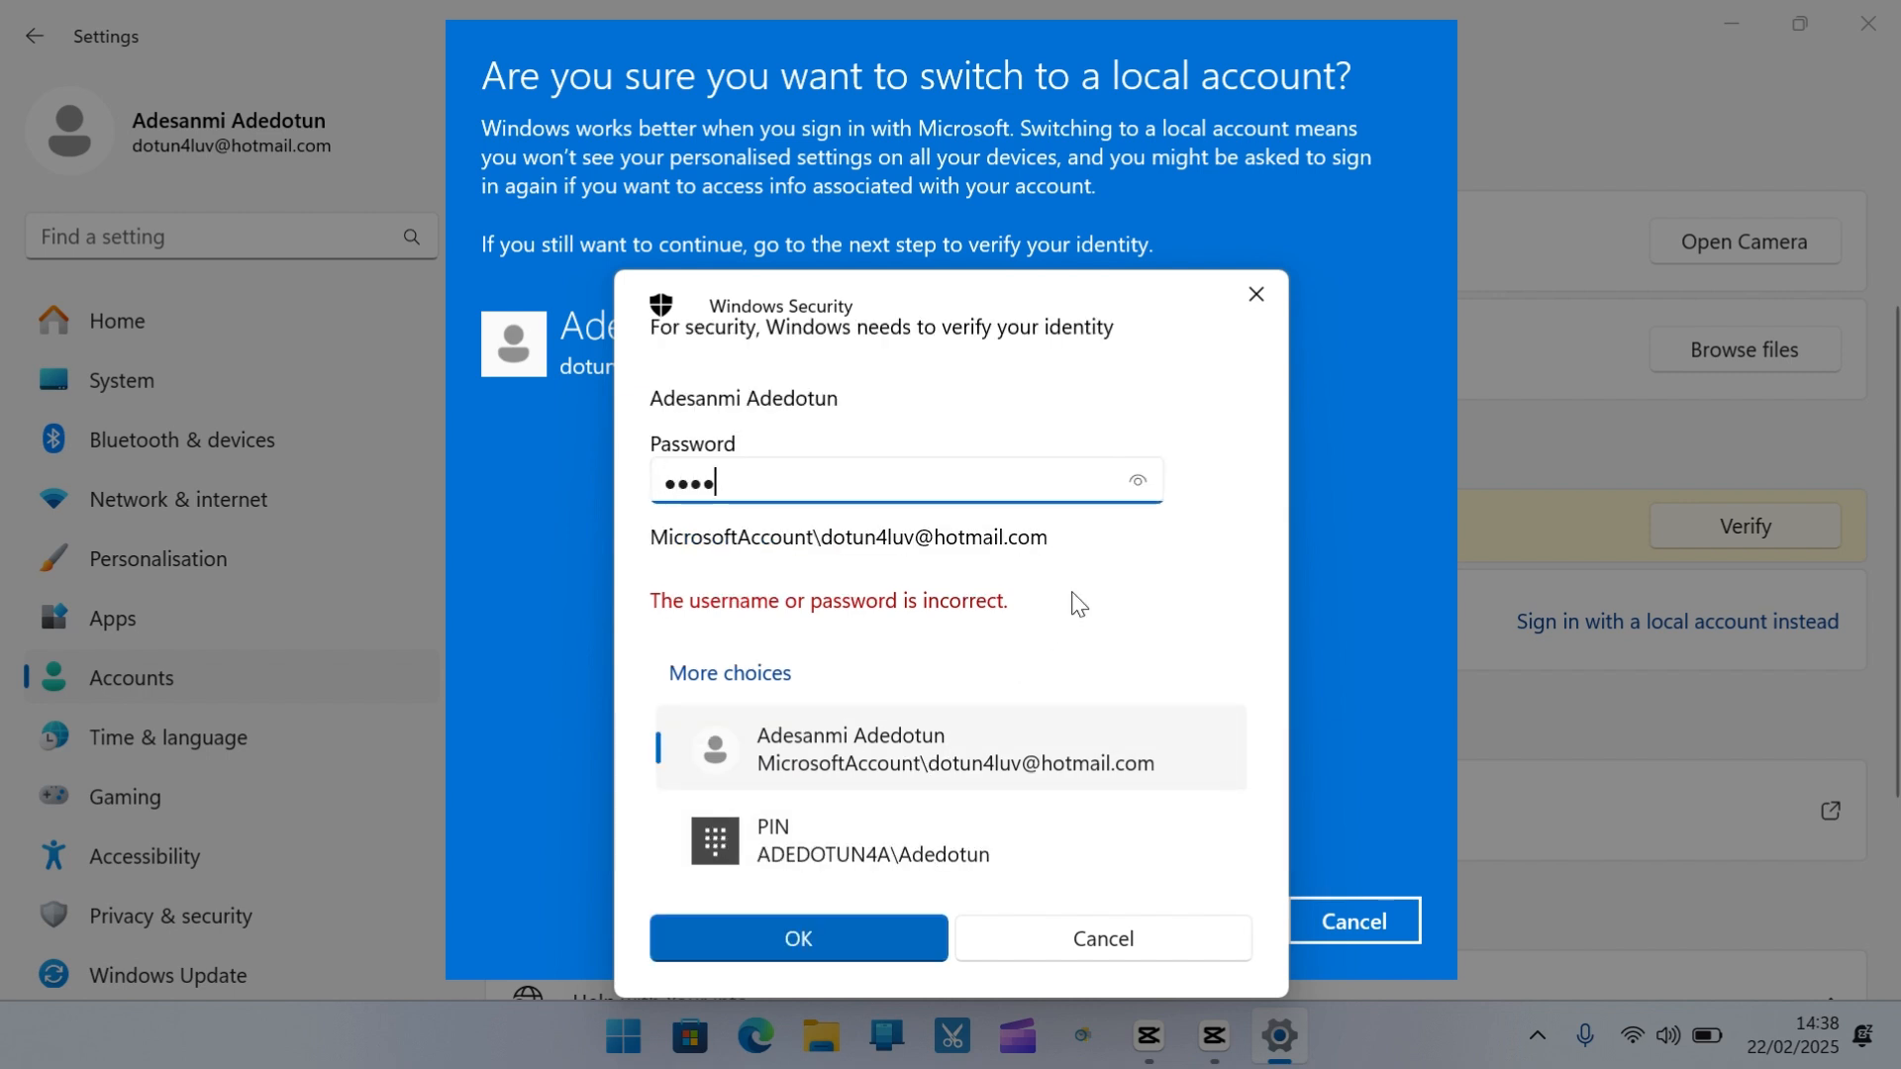
type("******")
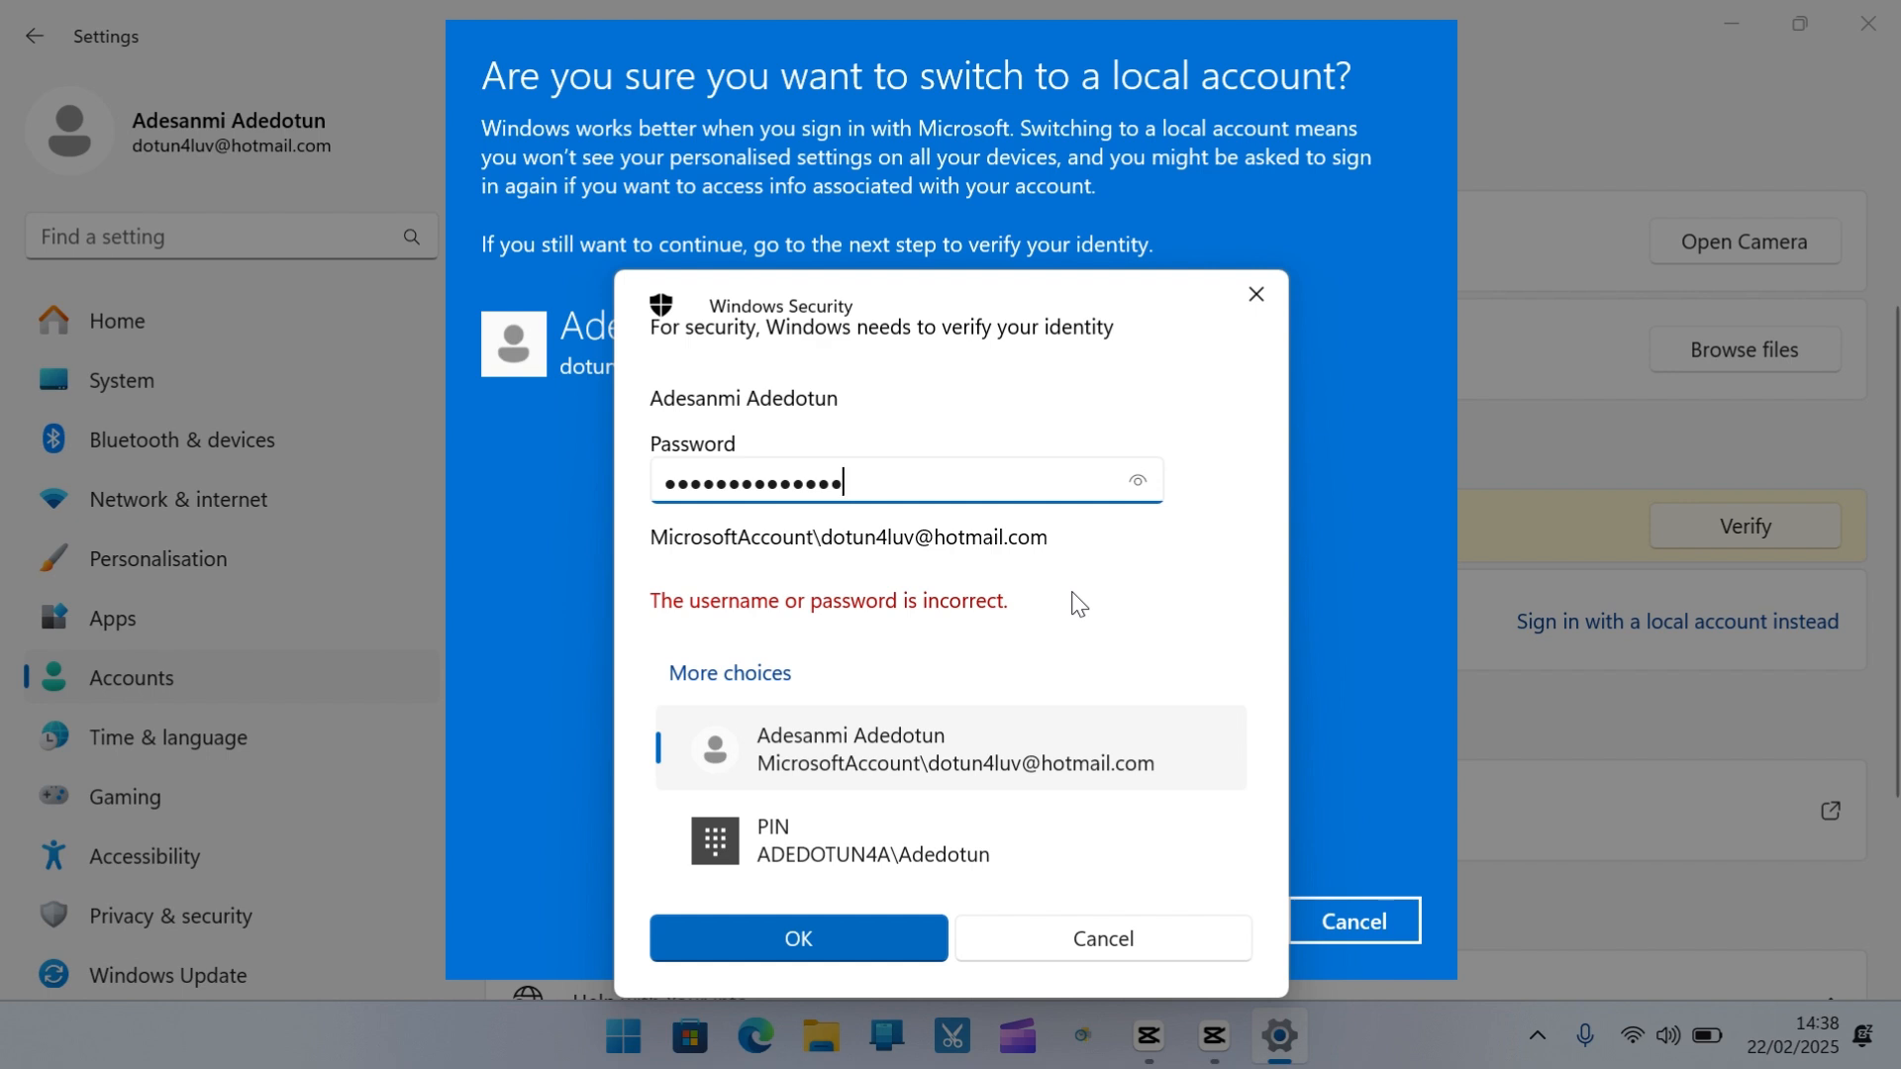
left_click(911, 939)
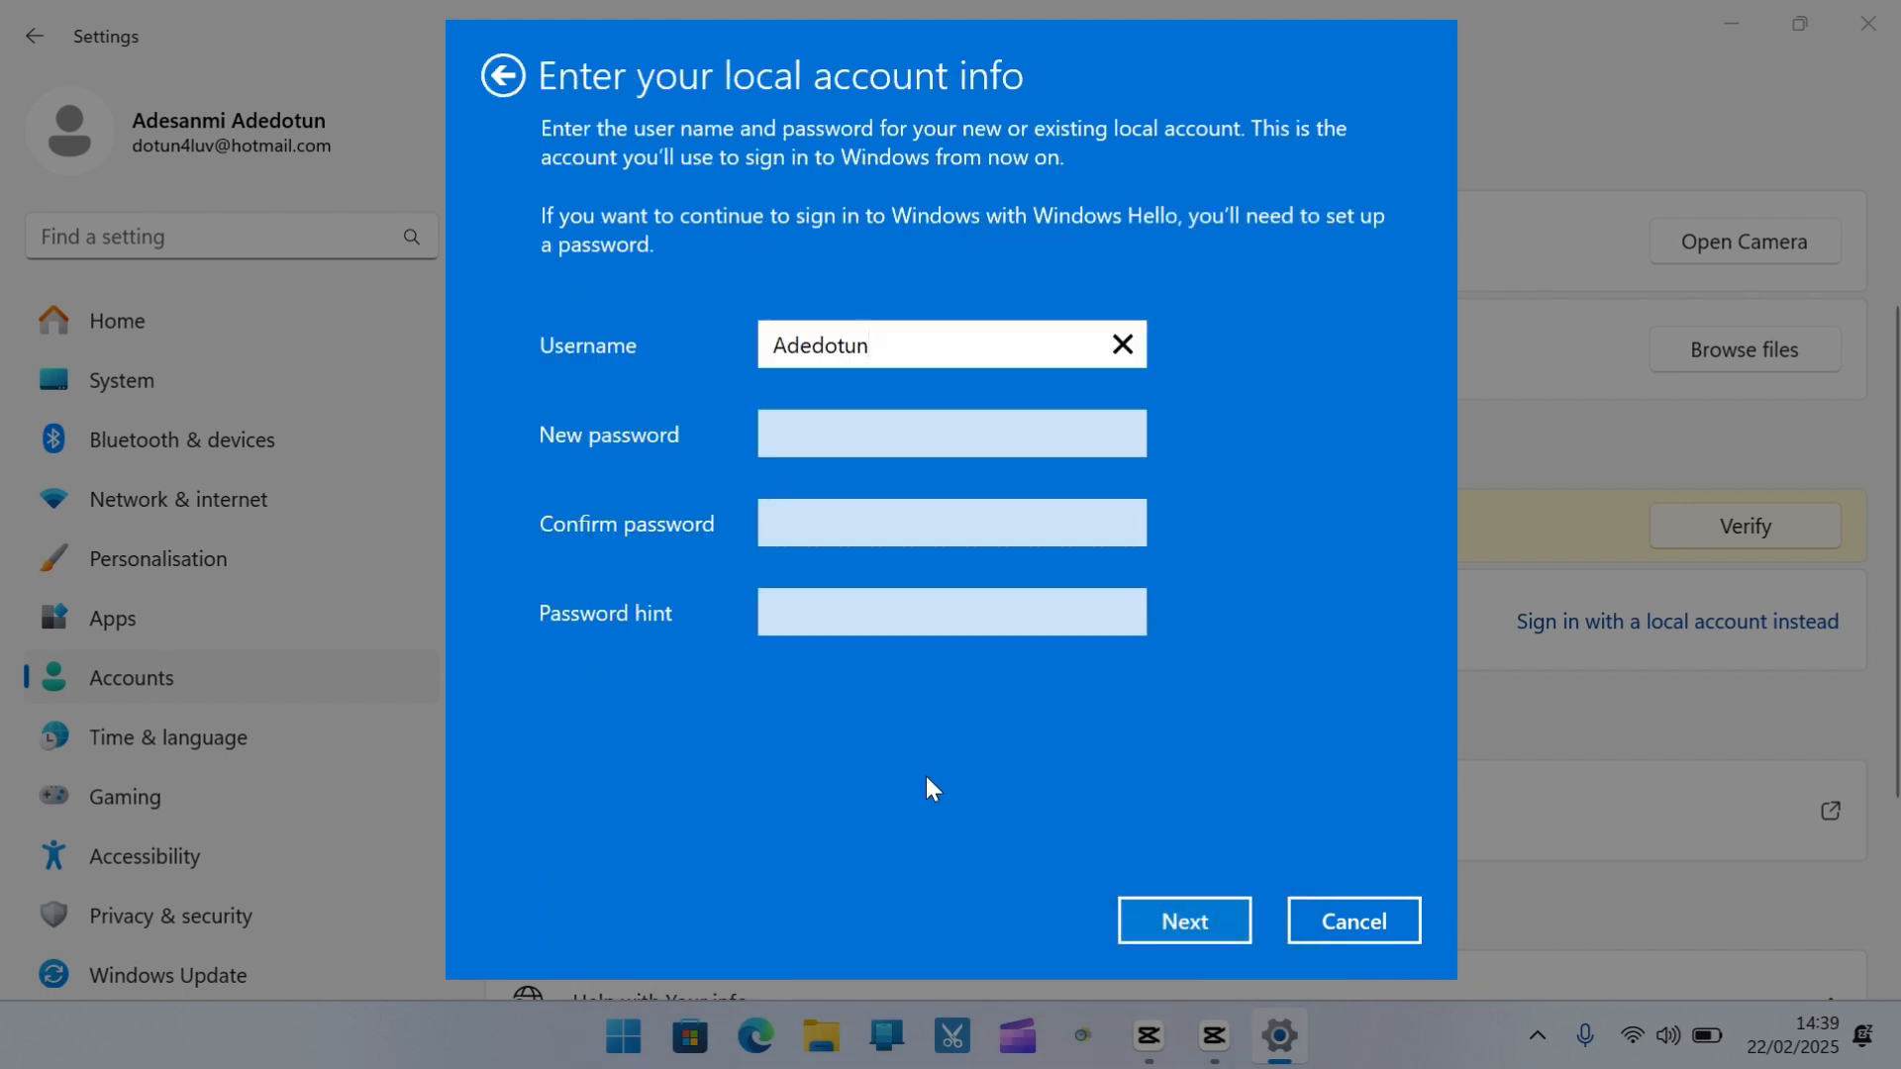
Set the local account's password, confirm it, add the hint 'Mat', and submit
left_click(930, 454)
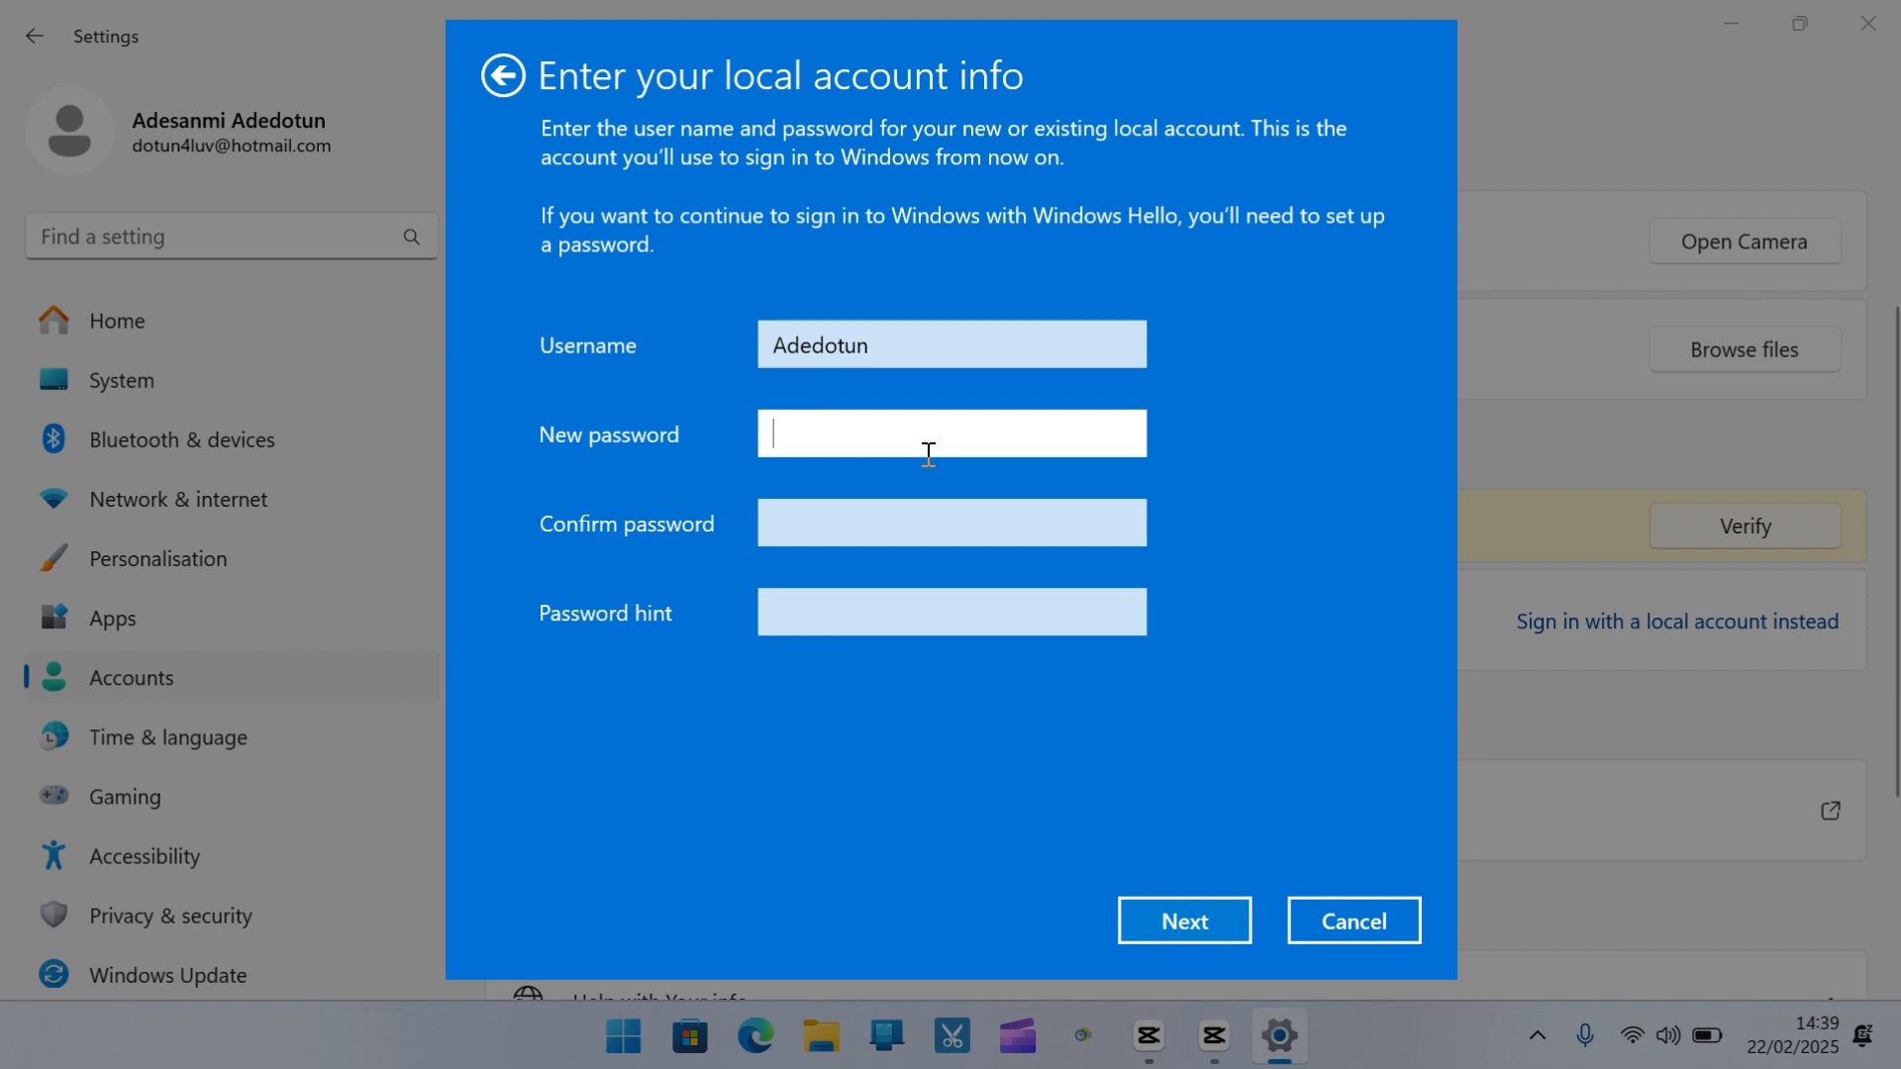
type("****")
left_click(907, 532)
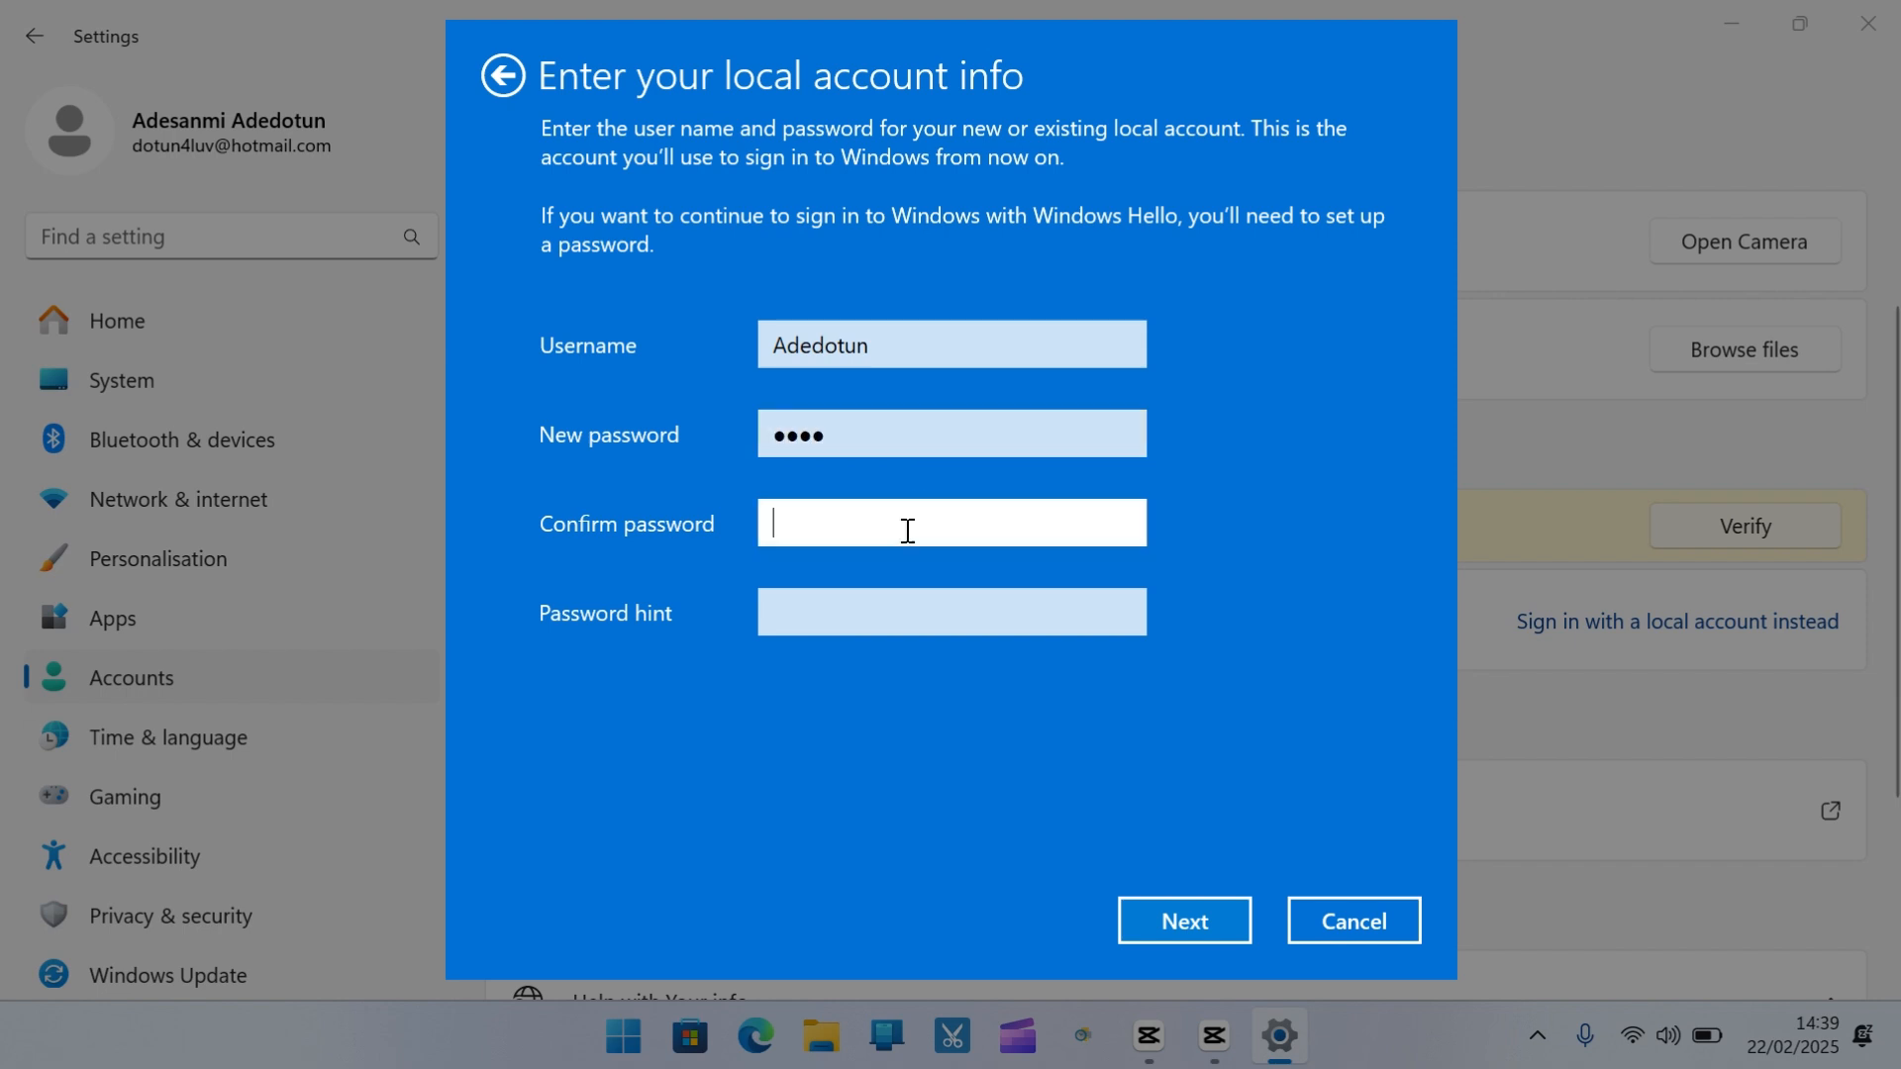
type("****")
left_click(877, 619)
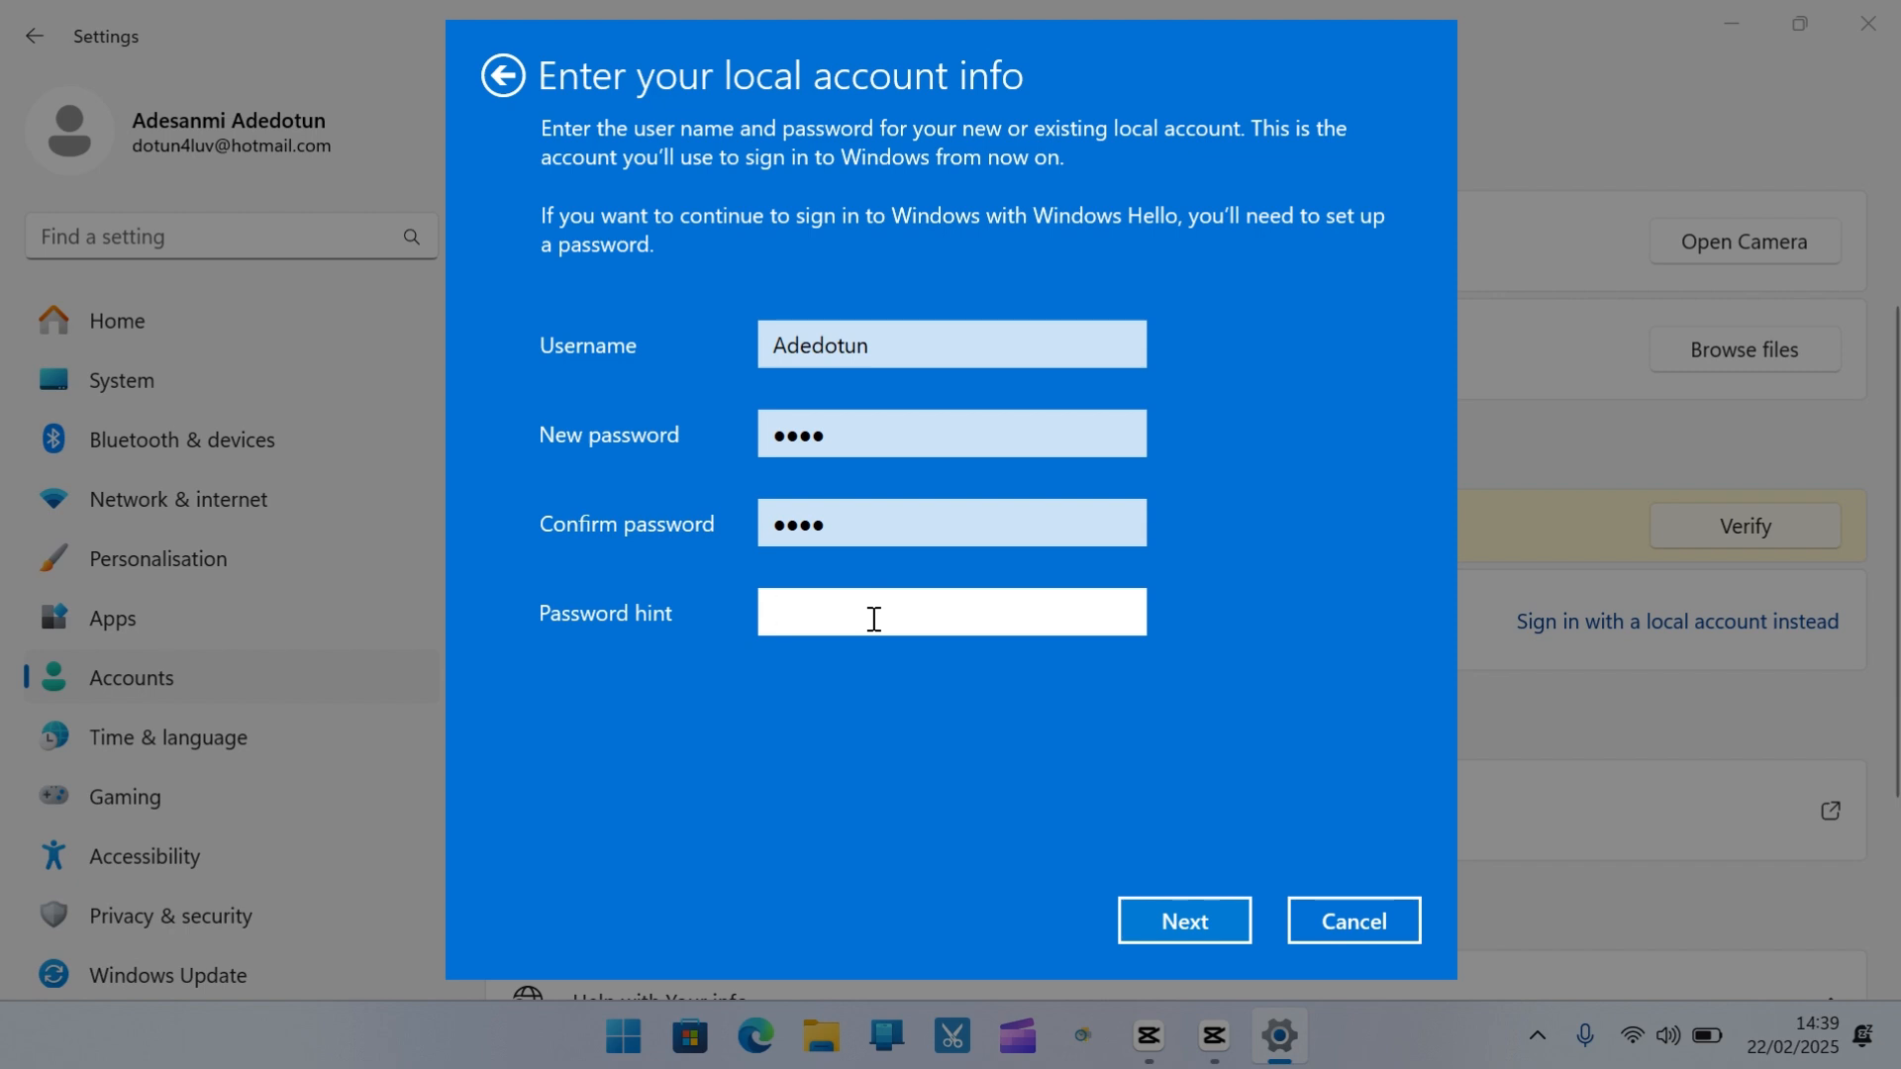
type("Mat")
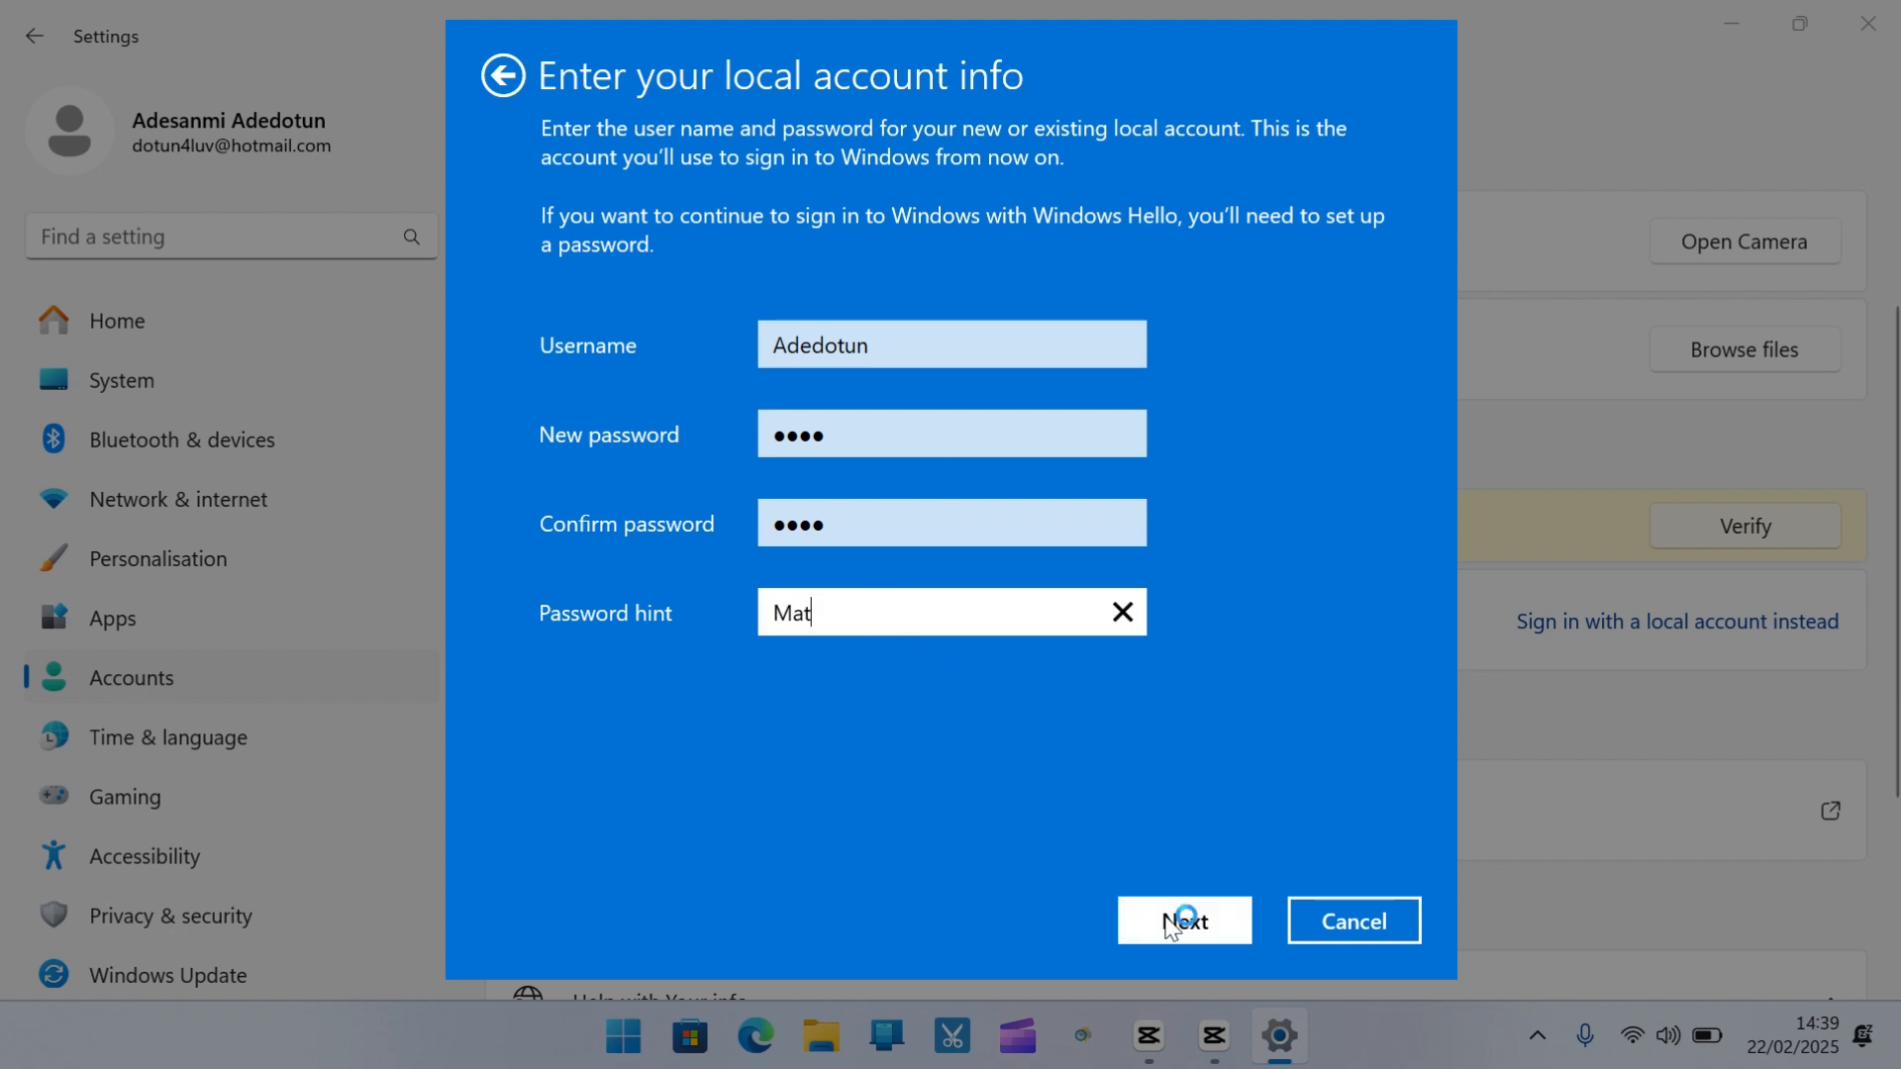
left_click(1194, 916)
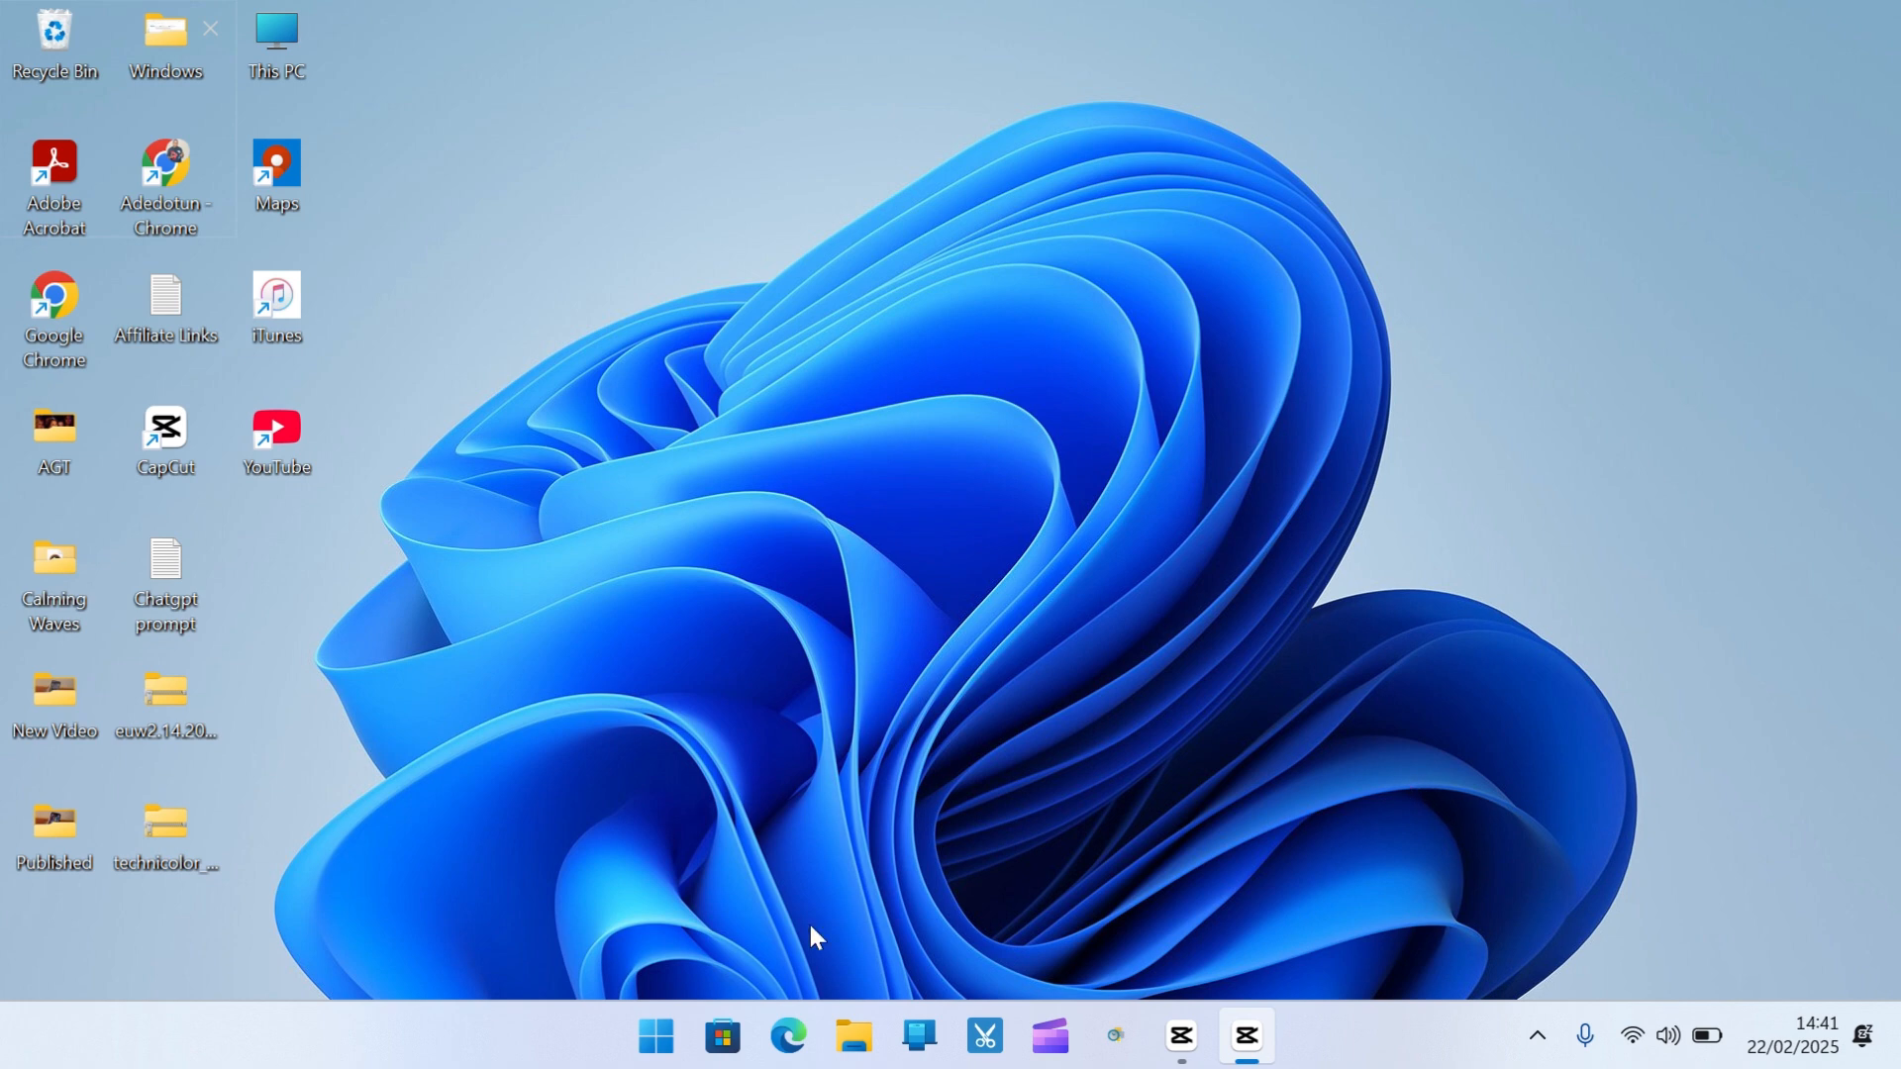
Reopen Settings at Accounts > Your info to confirm the Local Account has Administrator rights
left_click(656, 1036)
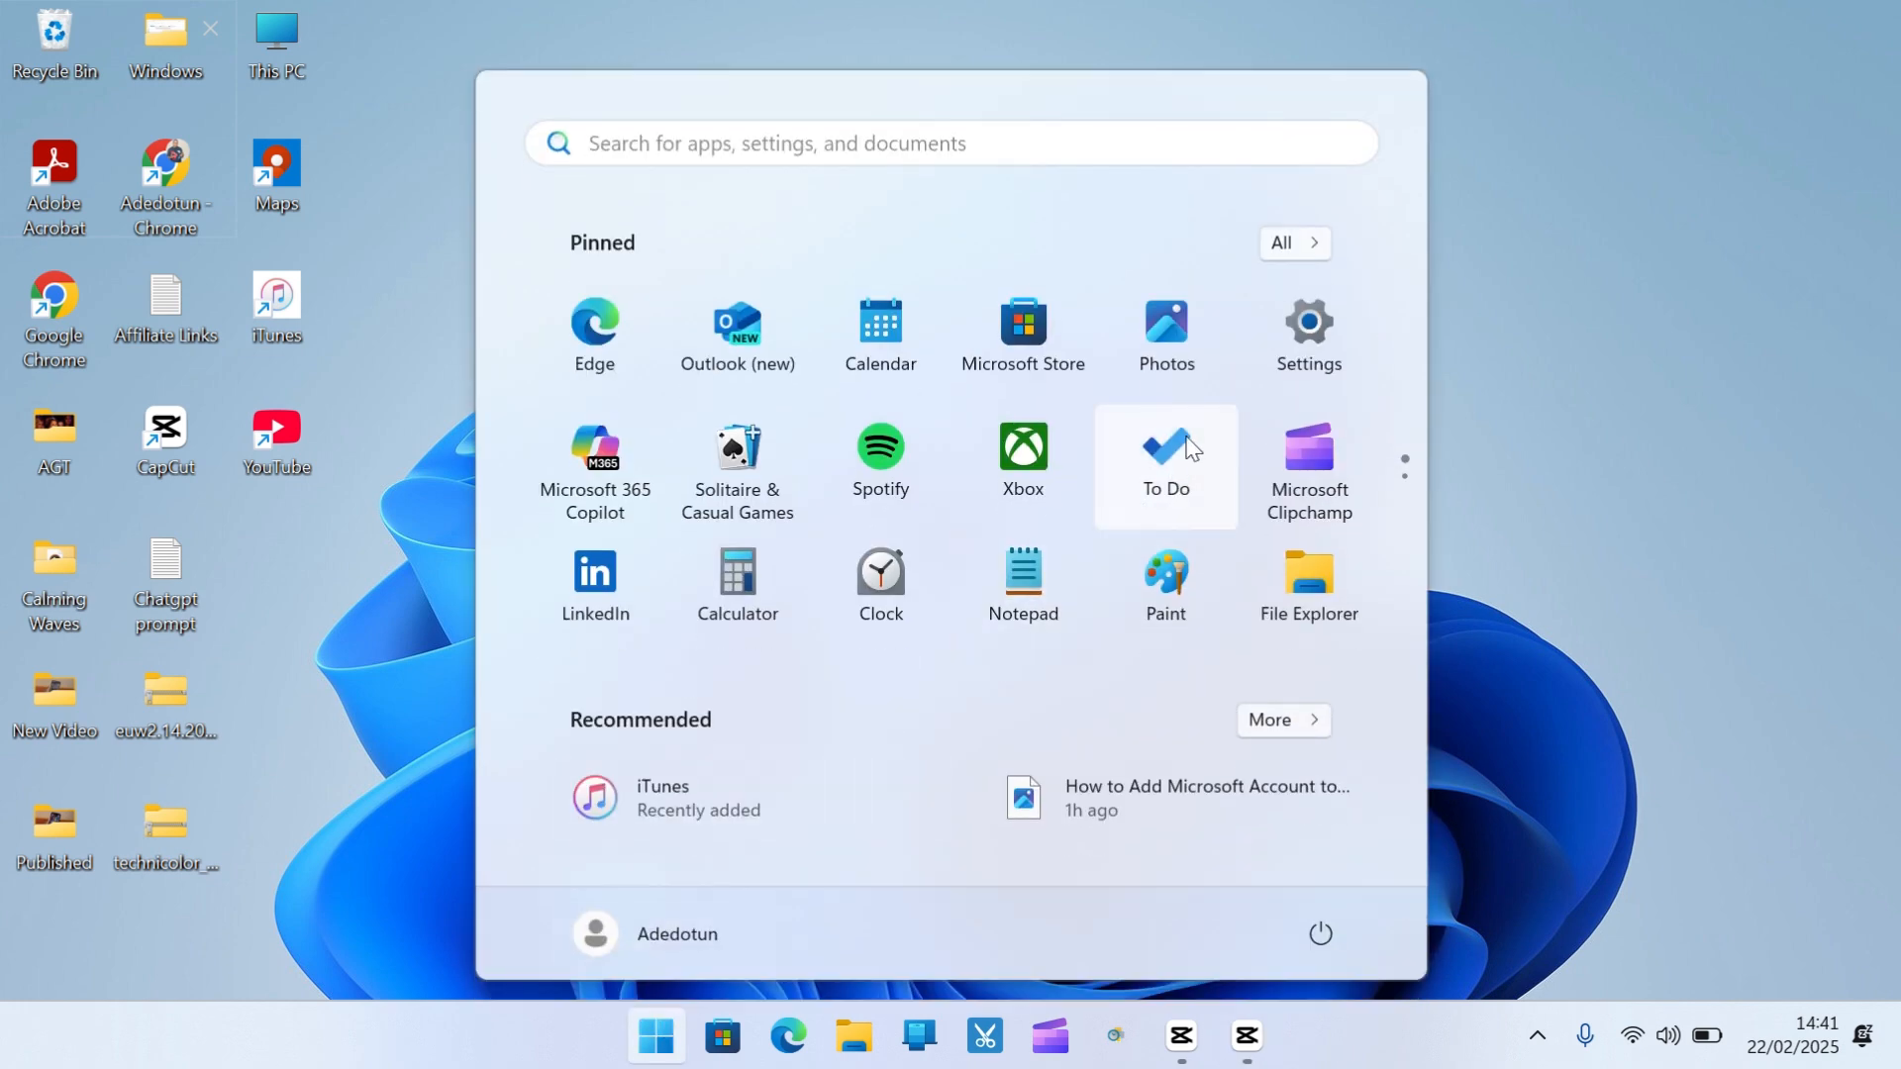
left_click(1303, 358)
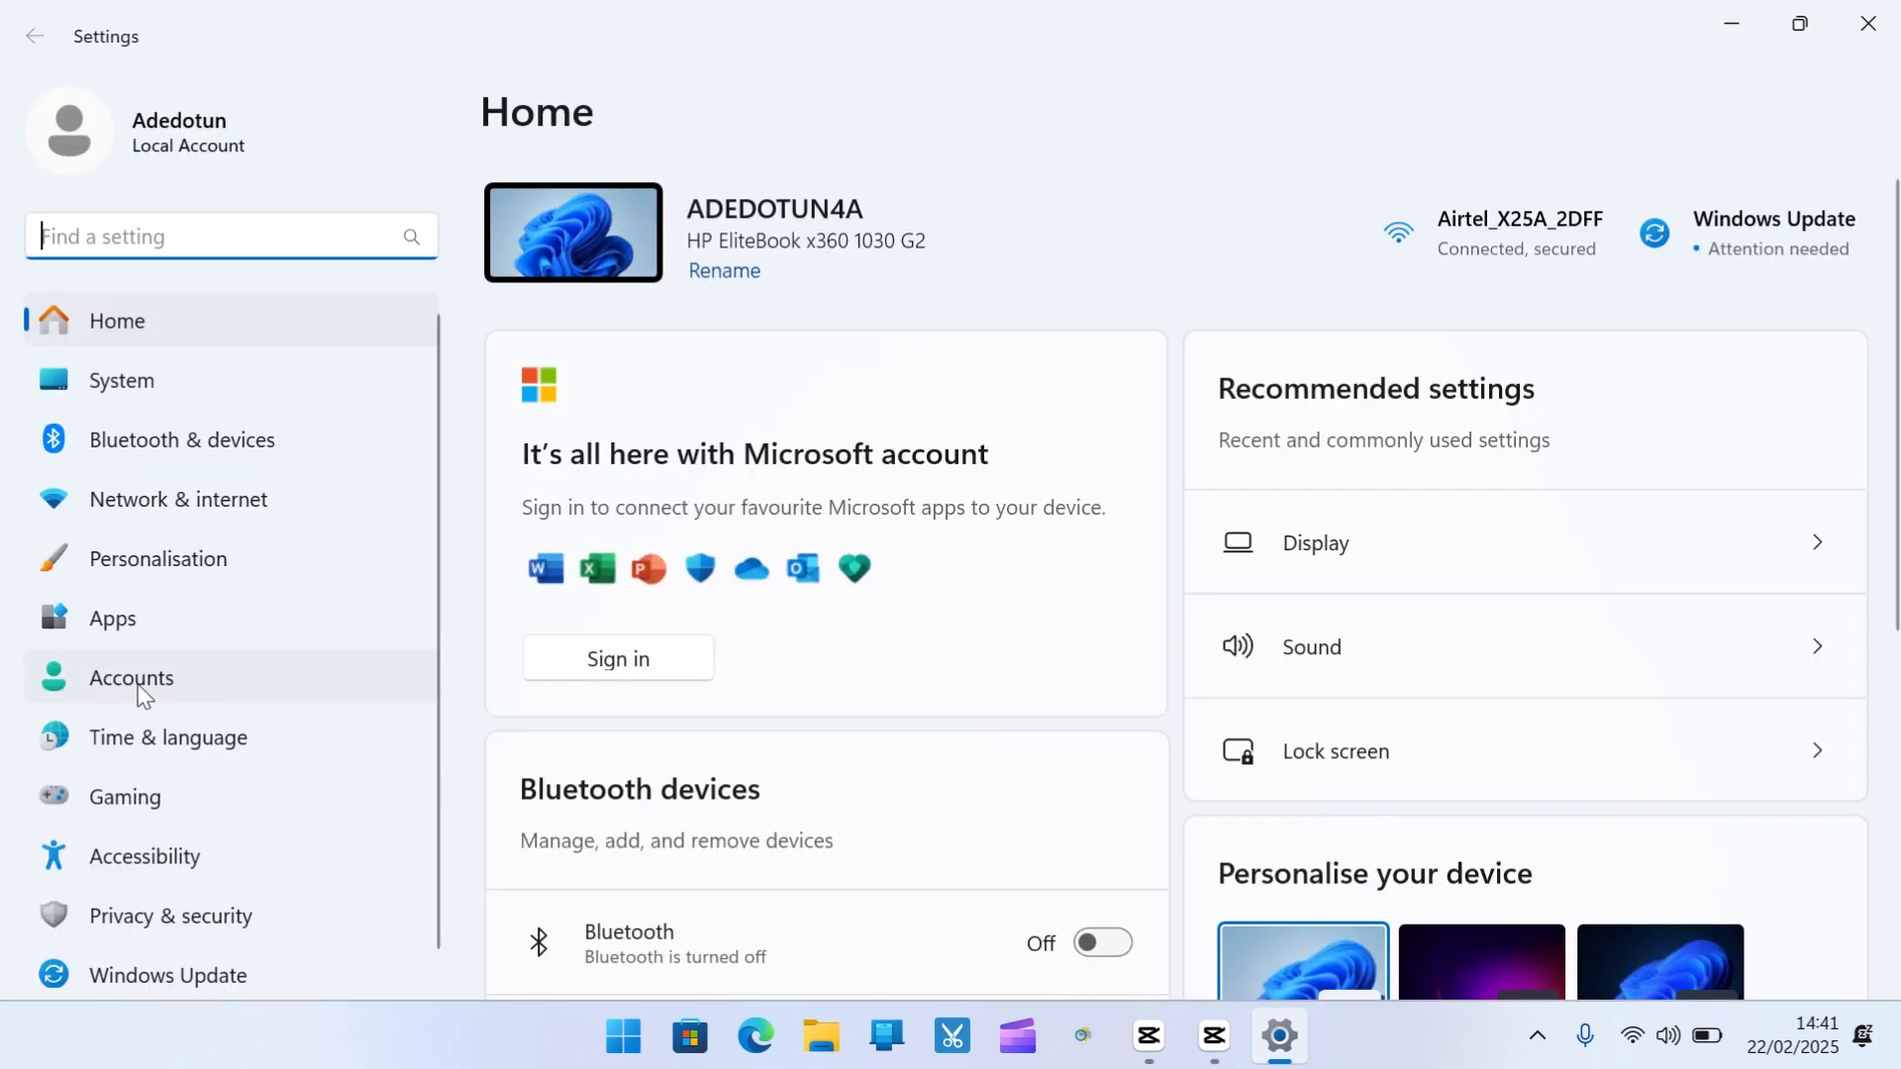
left_click(138, 690)
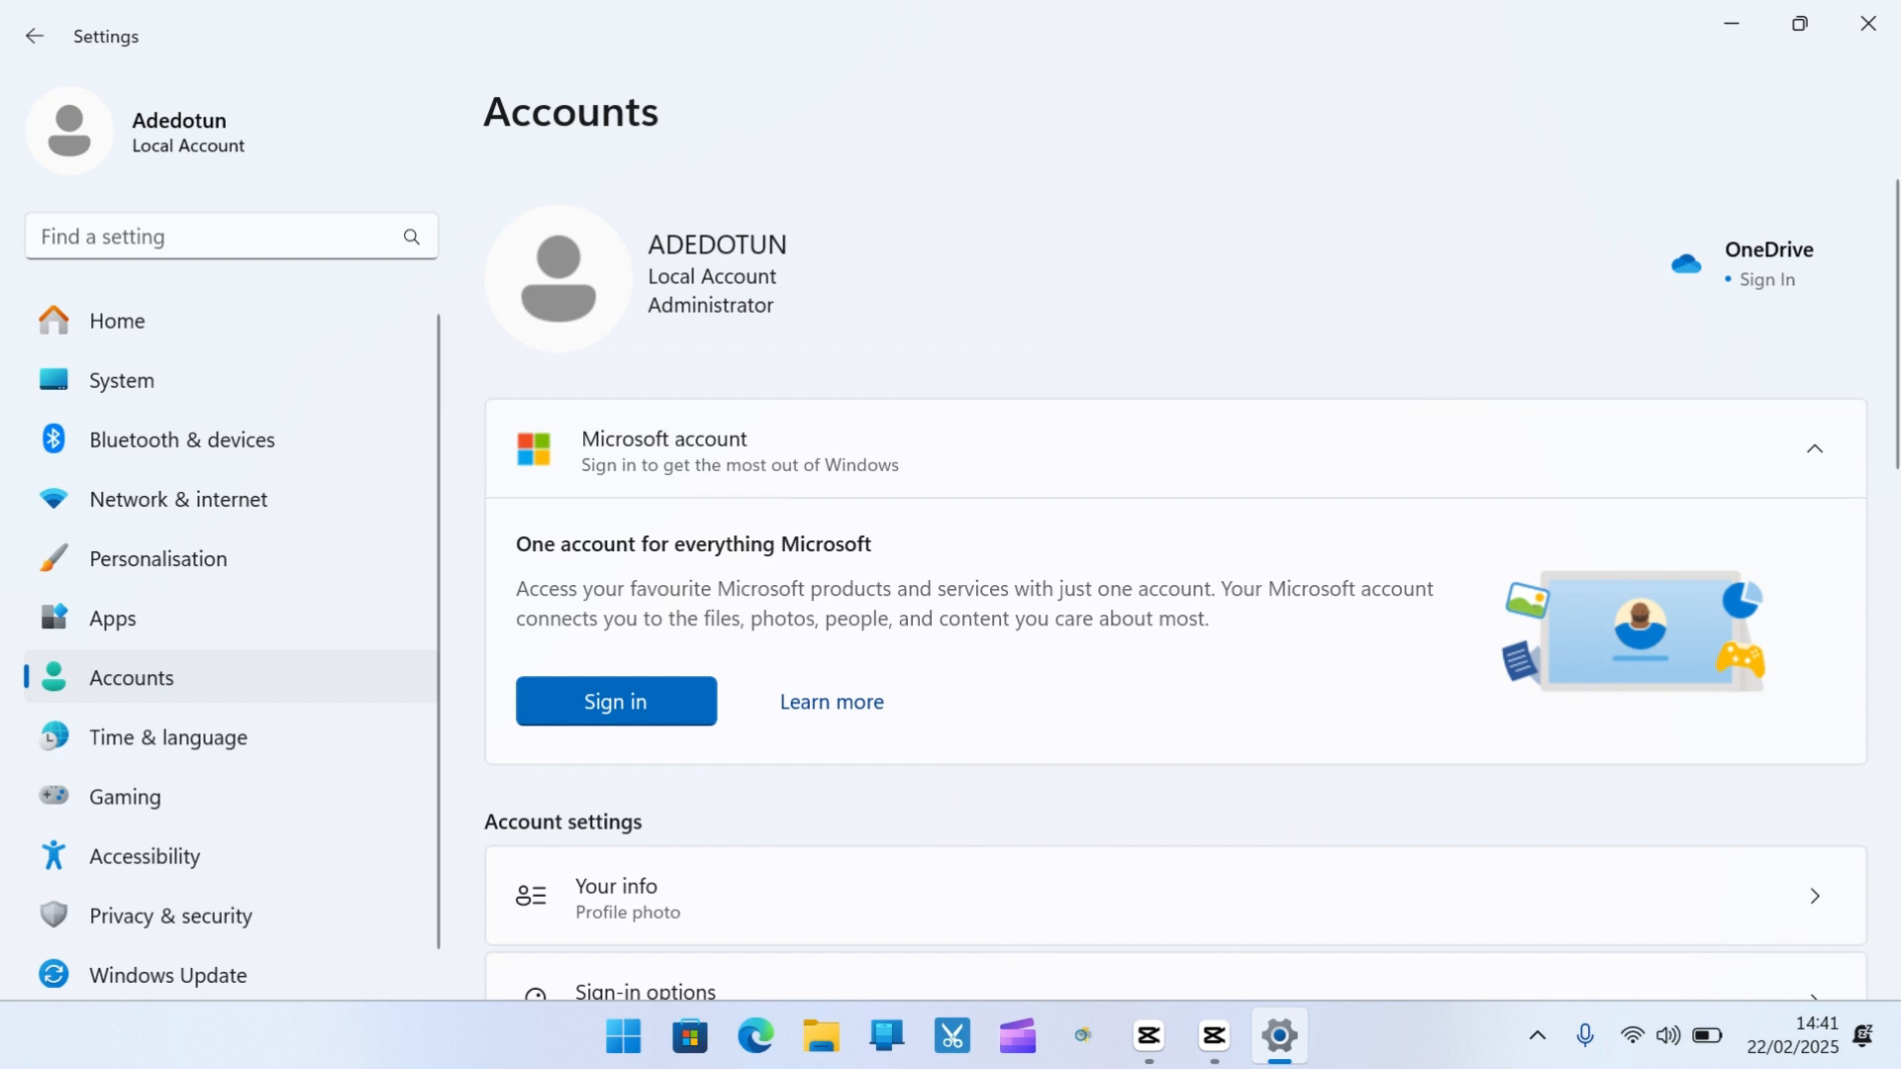
scroll(871, 332, "down", 8)
scroll(872, 331, "up", 2)
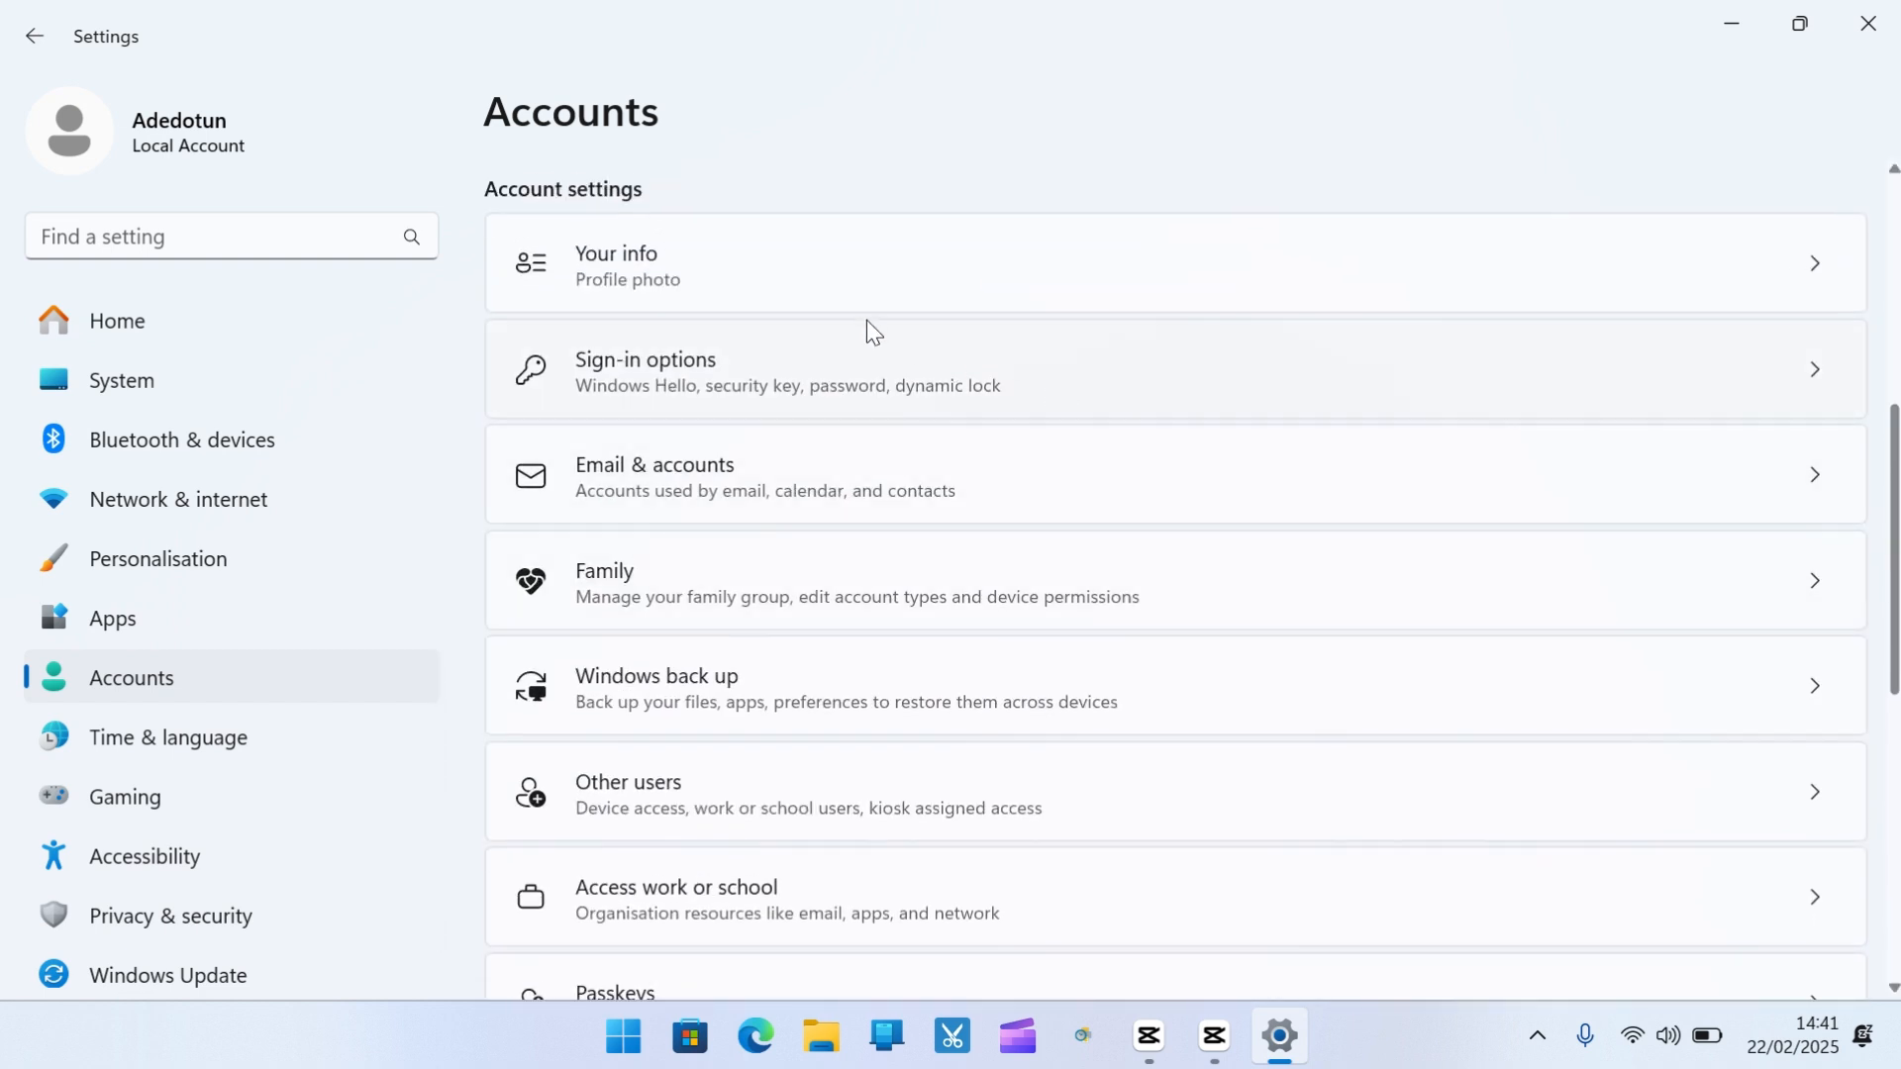
left_click(815, 293)
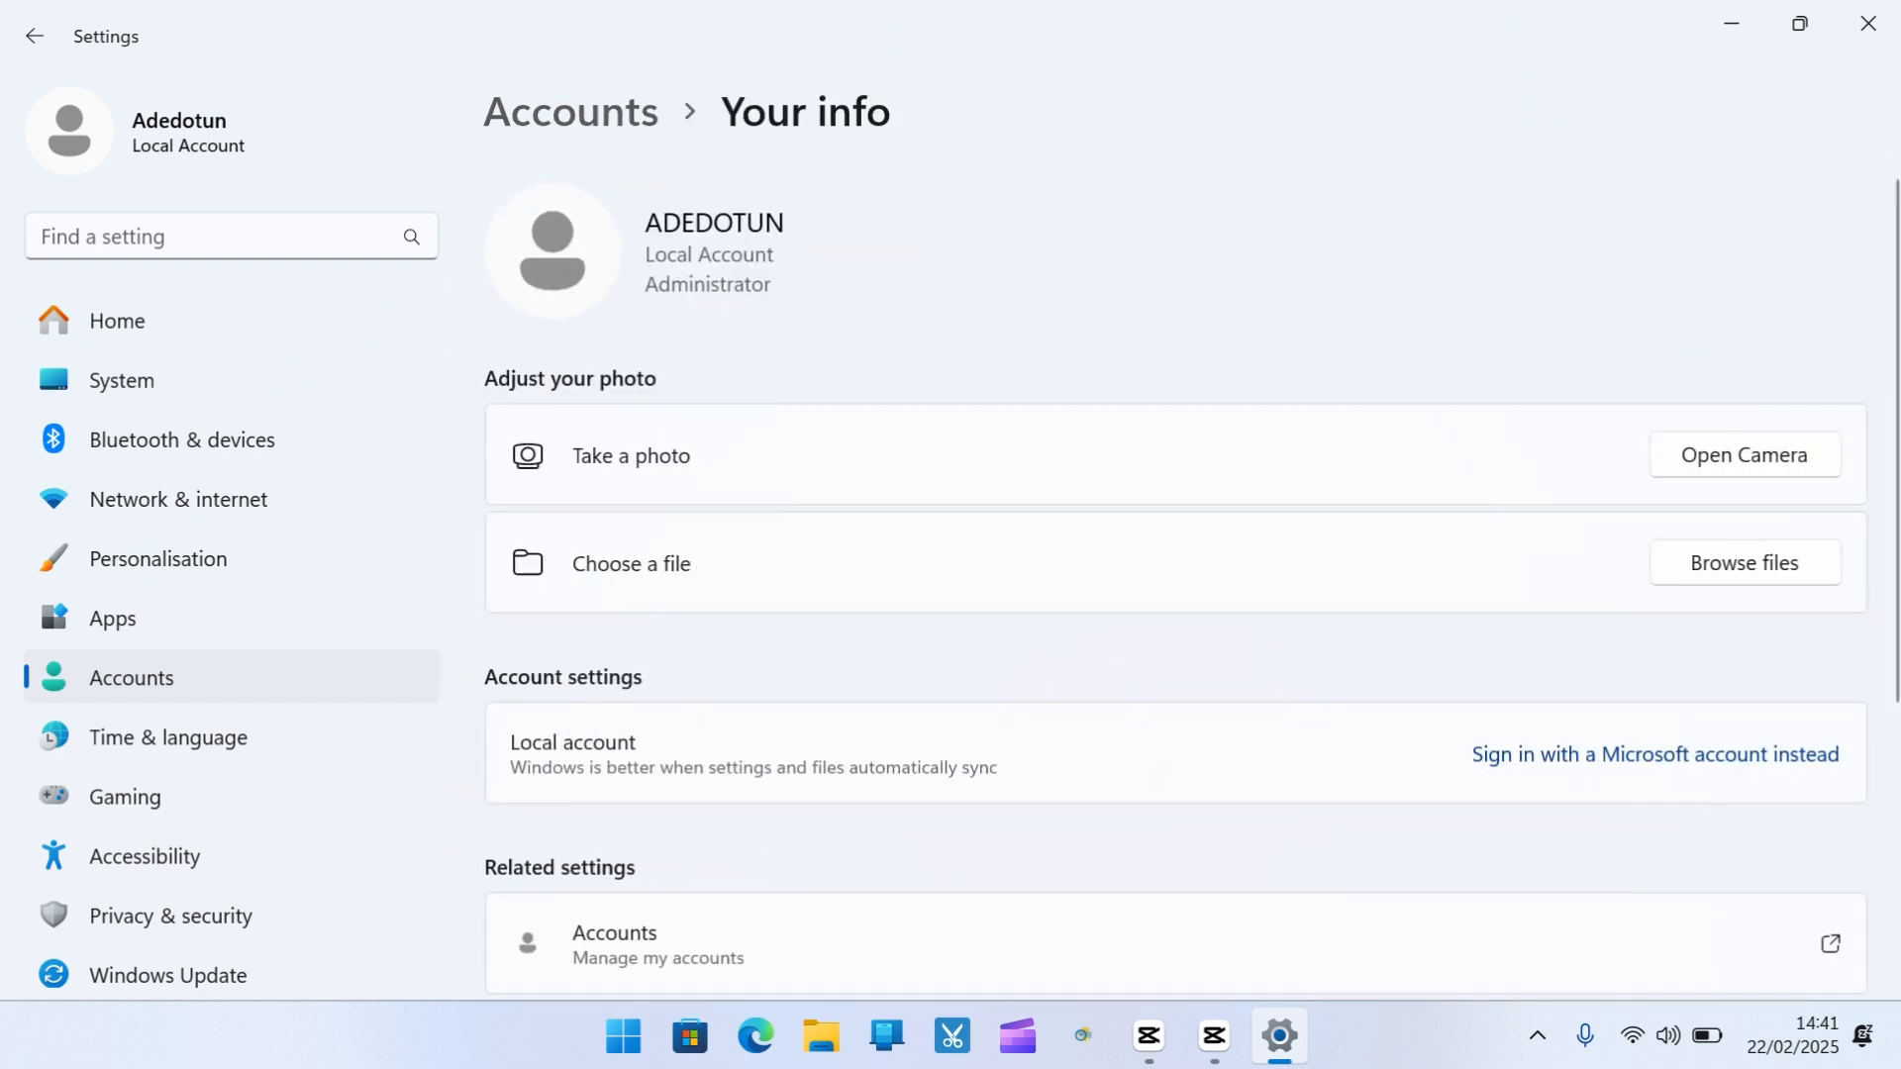
scroll(1850, 590, "down", 3)
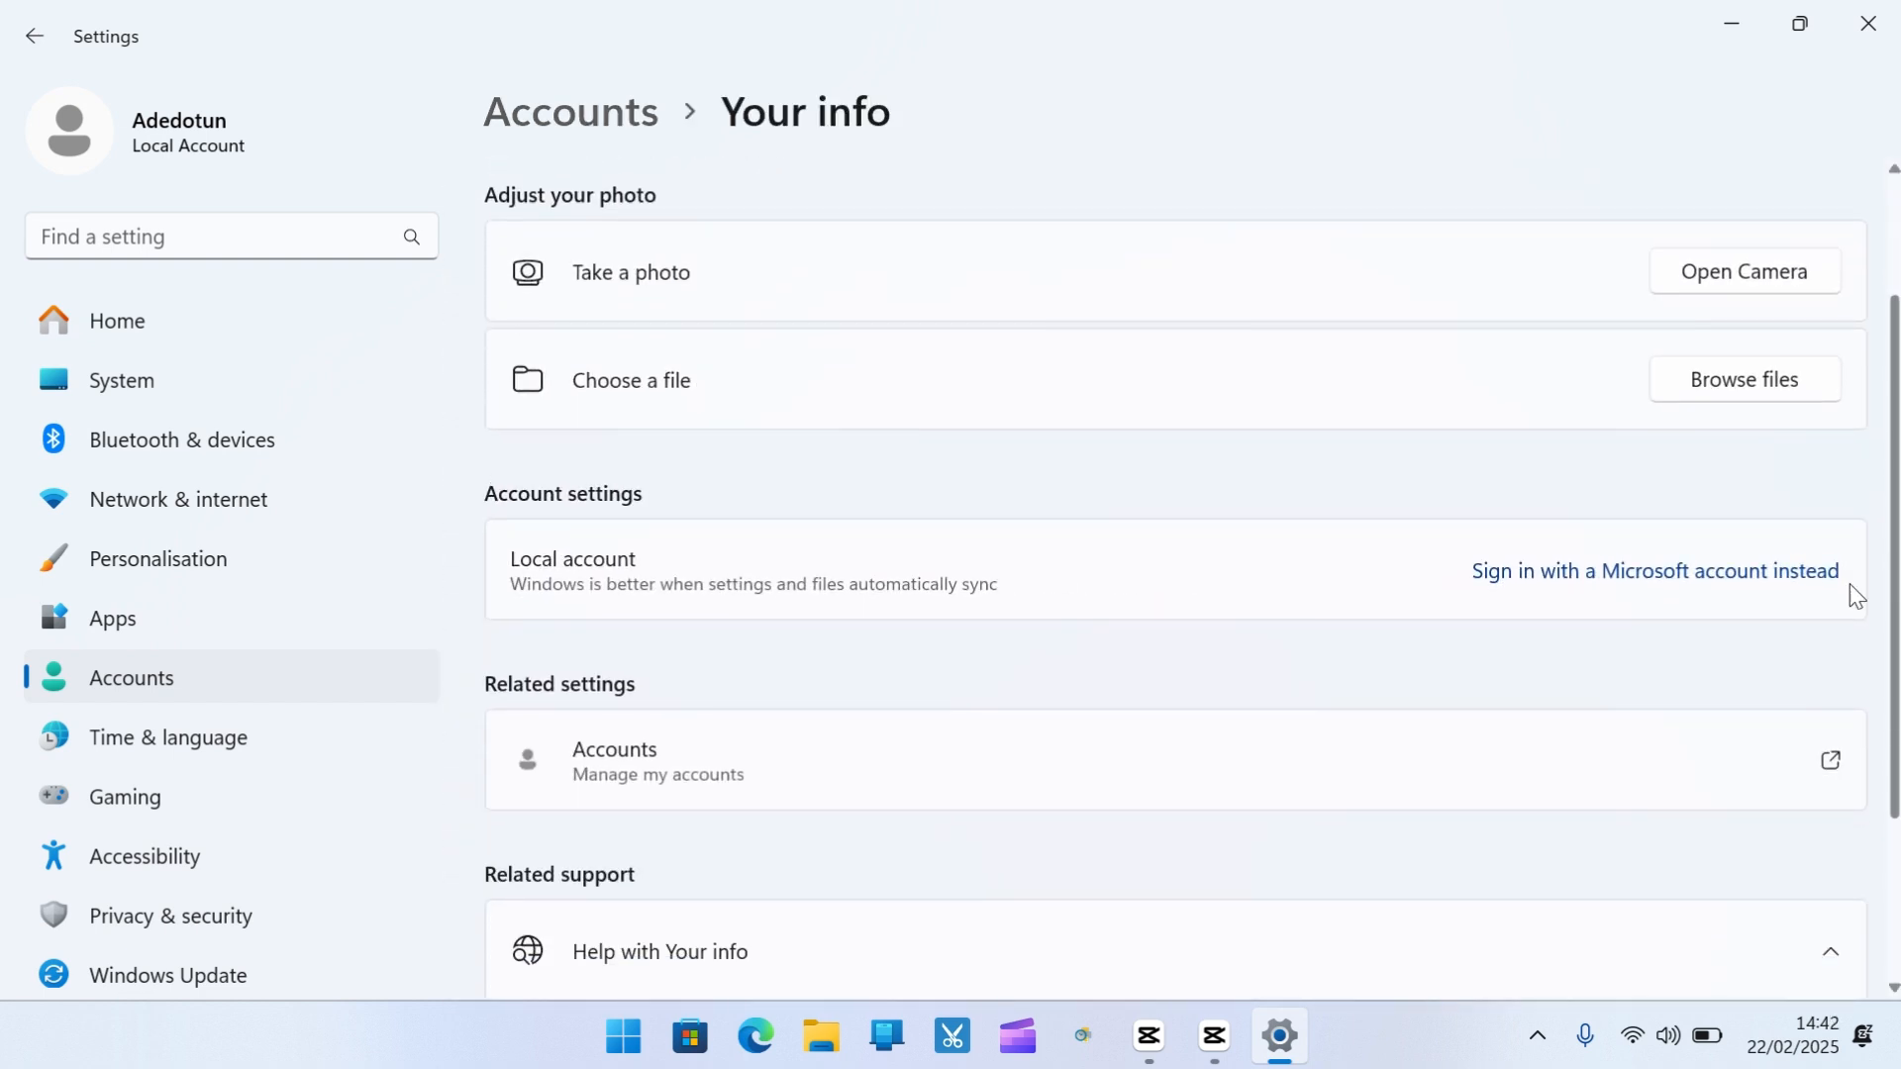
Start signing in with a Microsoft account and submit the new account's e-mail address
left_click(1646, 584)
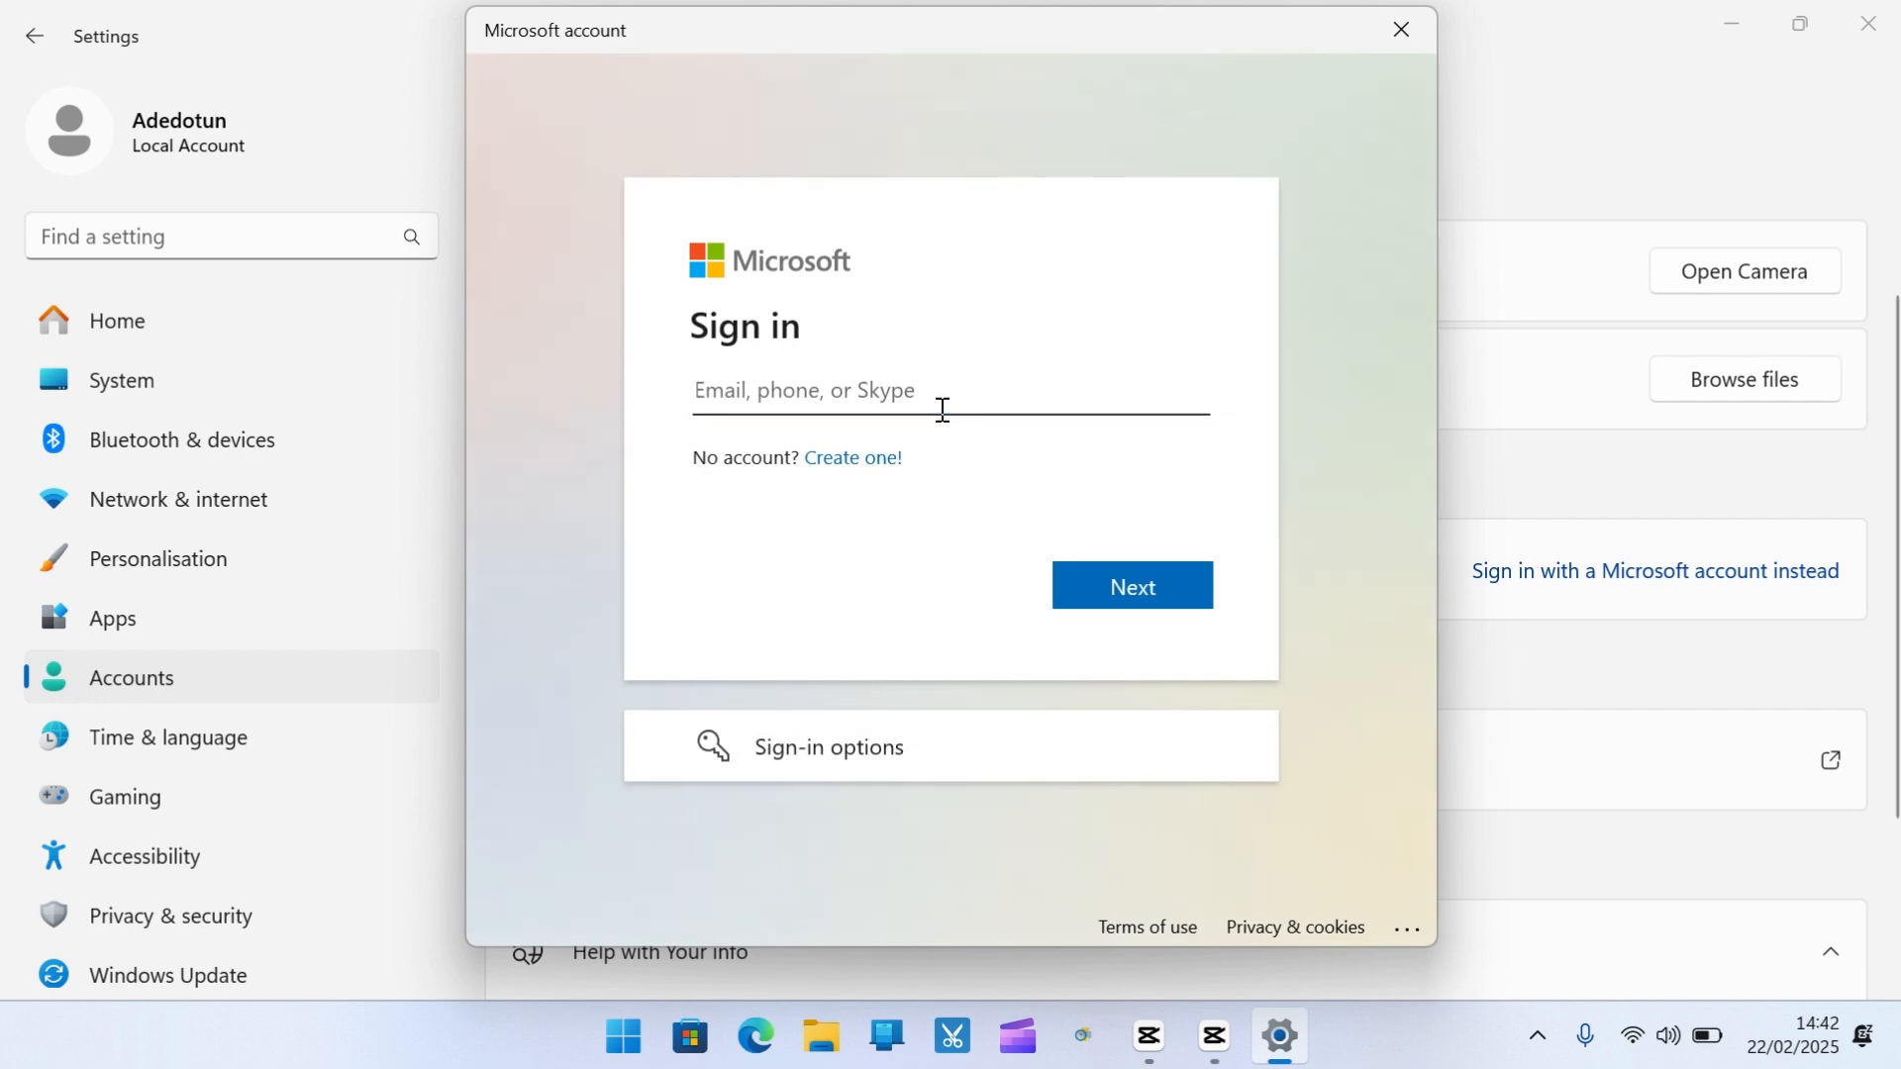
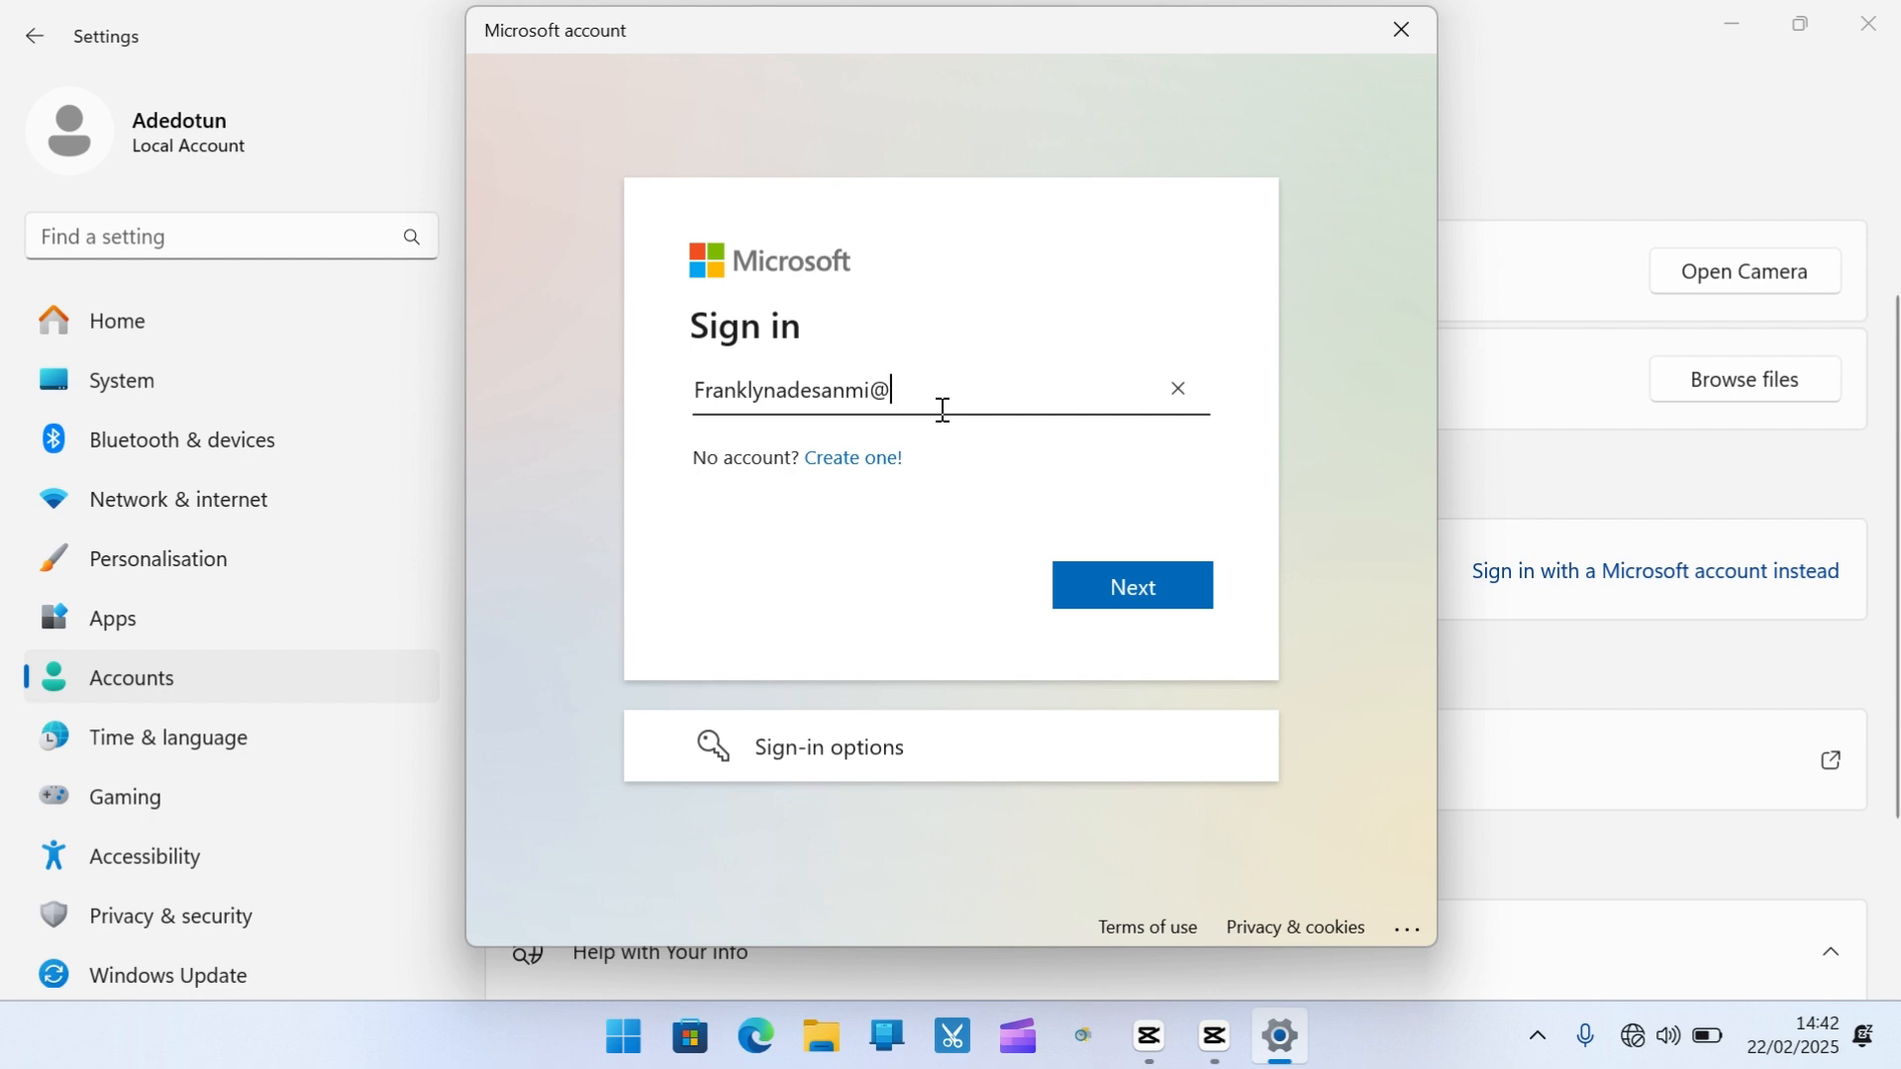
left_click(1138, 574)
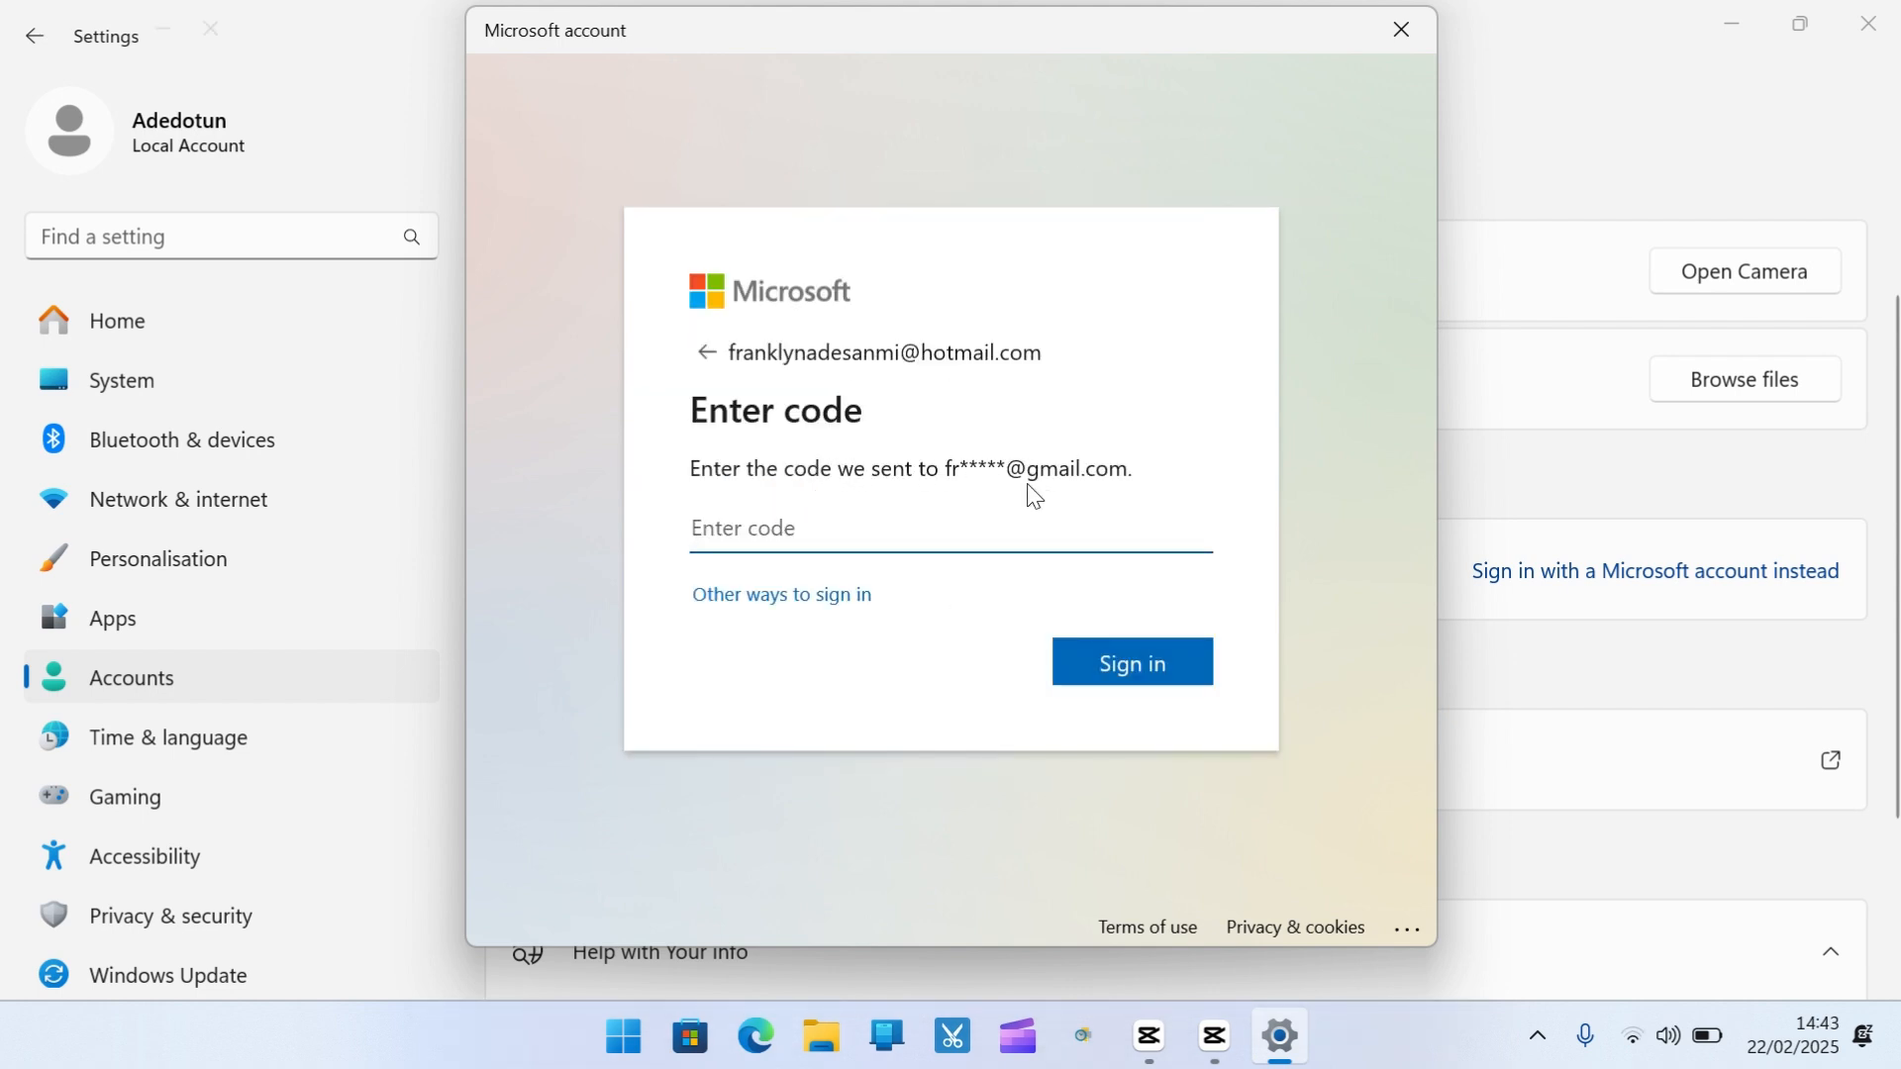
Switch to password sign-in and enter the Microsoft account password
left_click(831, 600)
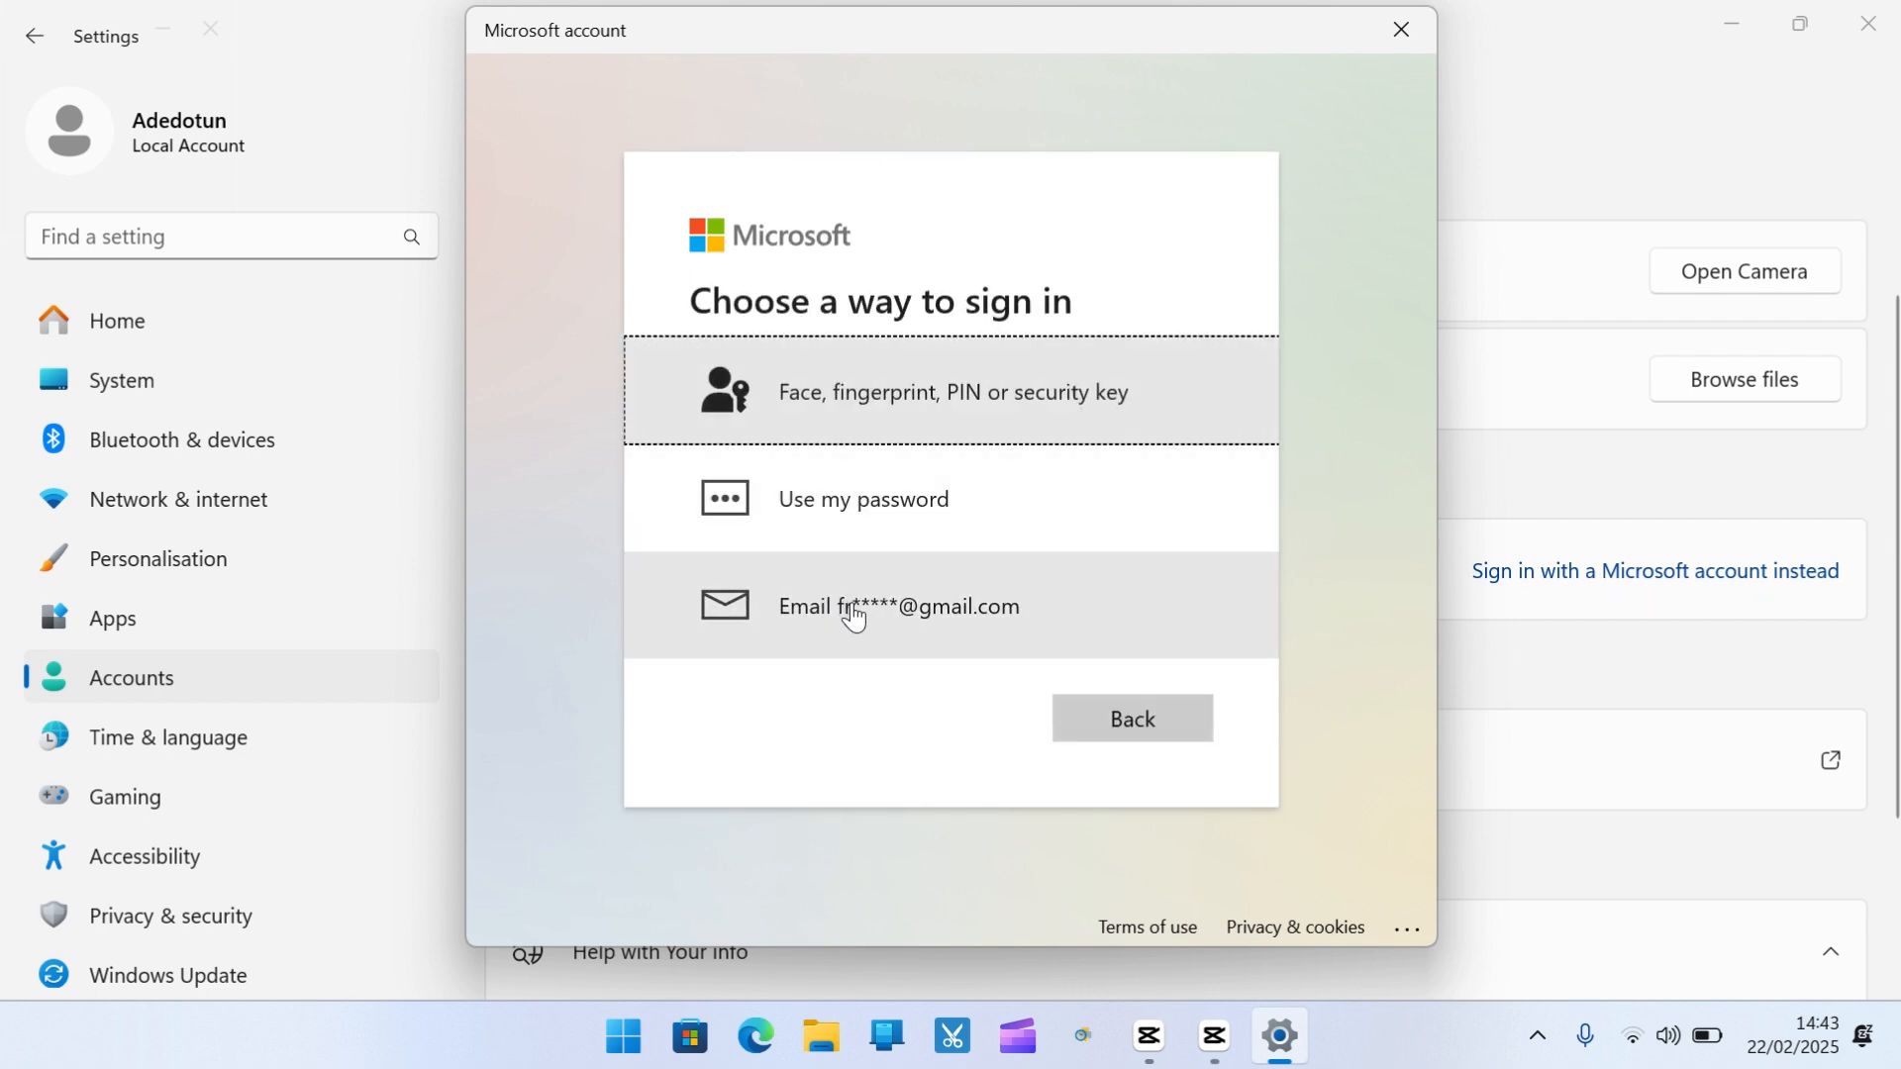
left_click(922, 501)
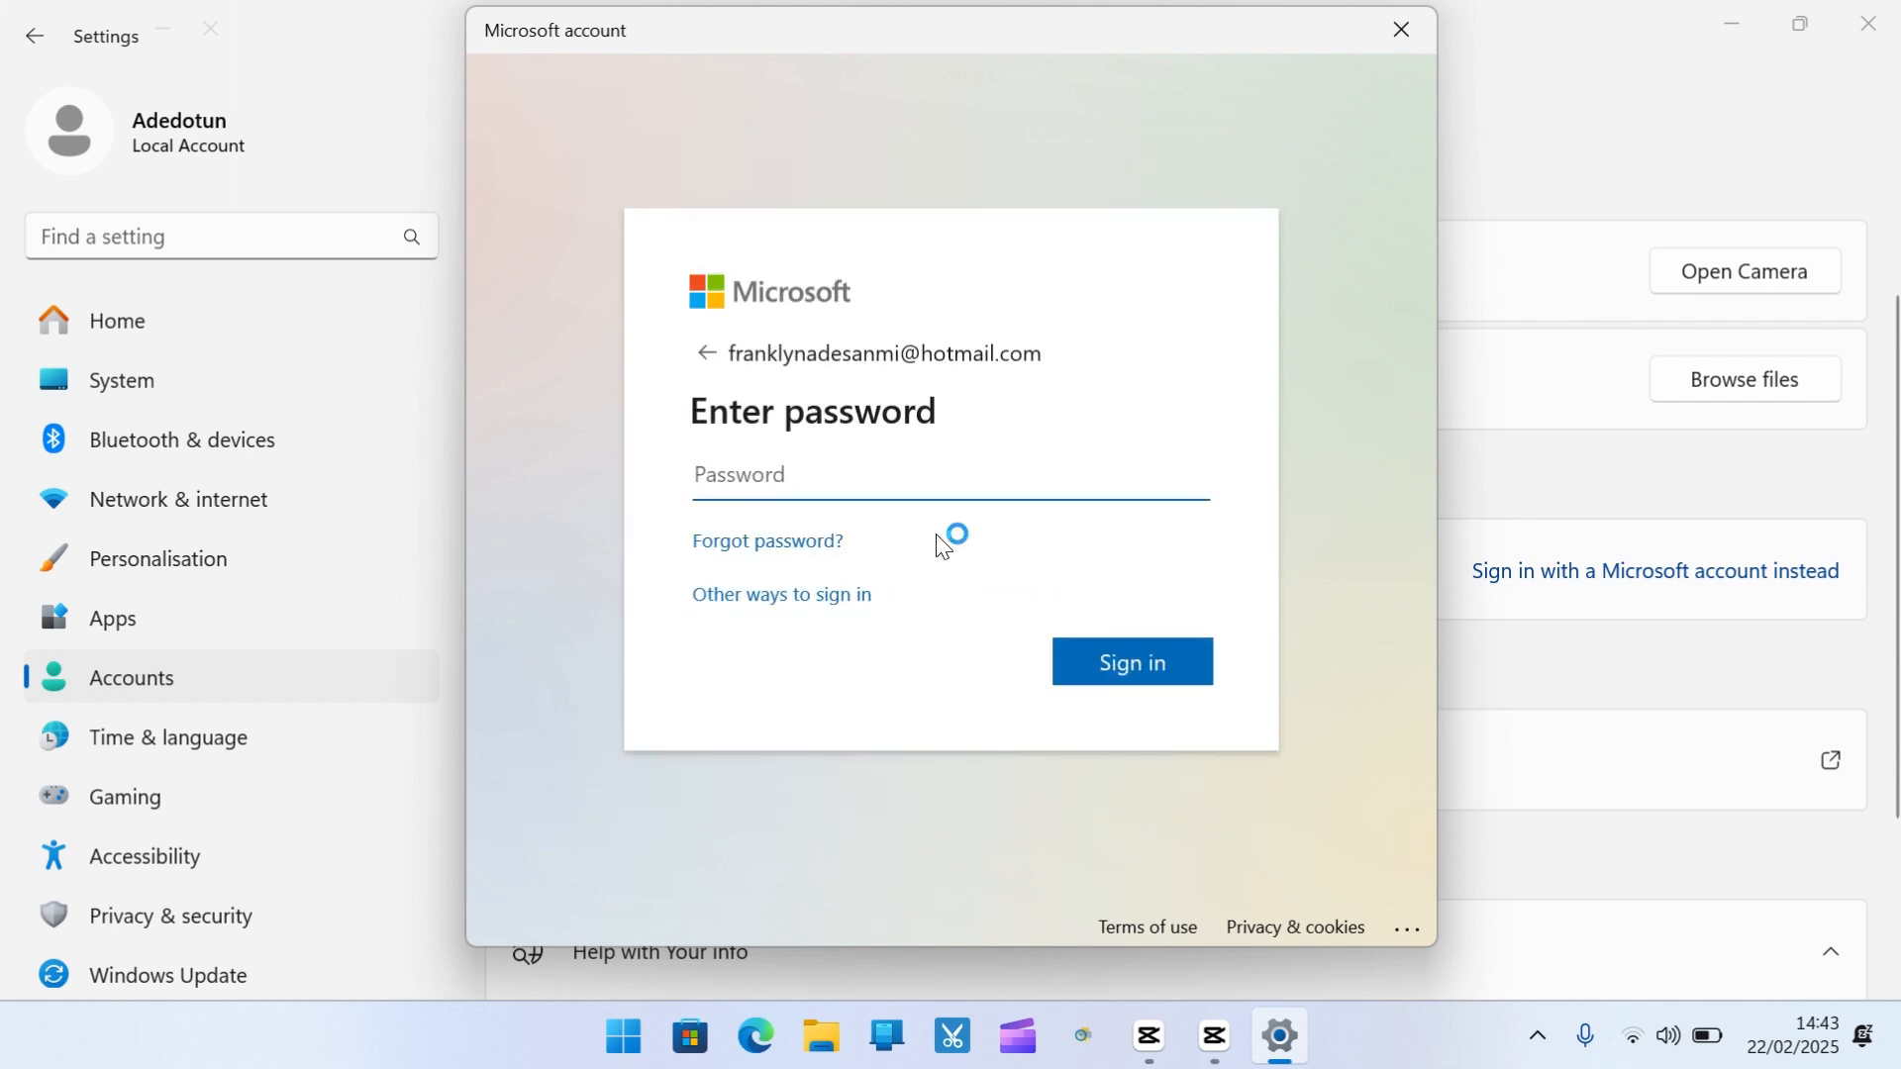
type("***********")
Sign in, then confirm the switch with the current local Windows password
left_click(1139, 667)
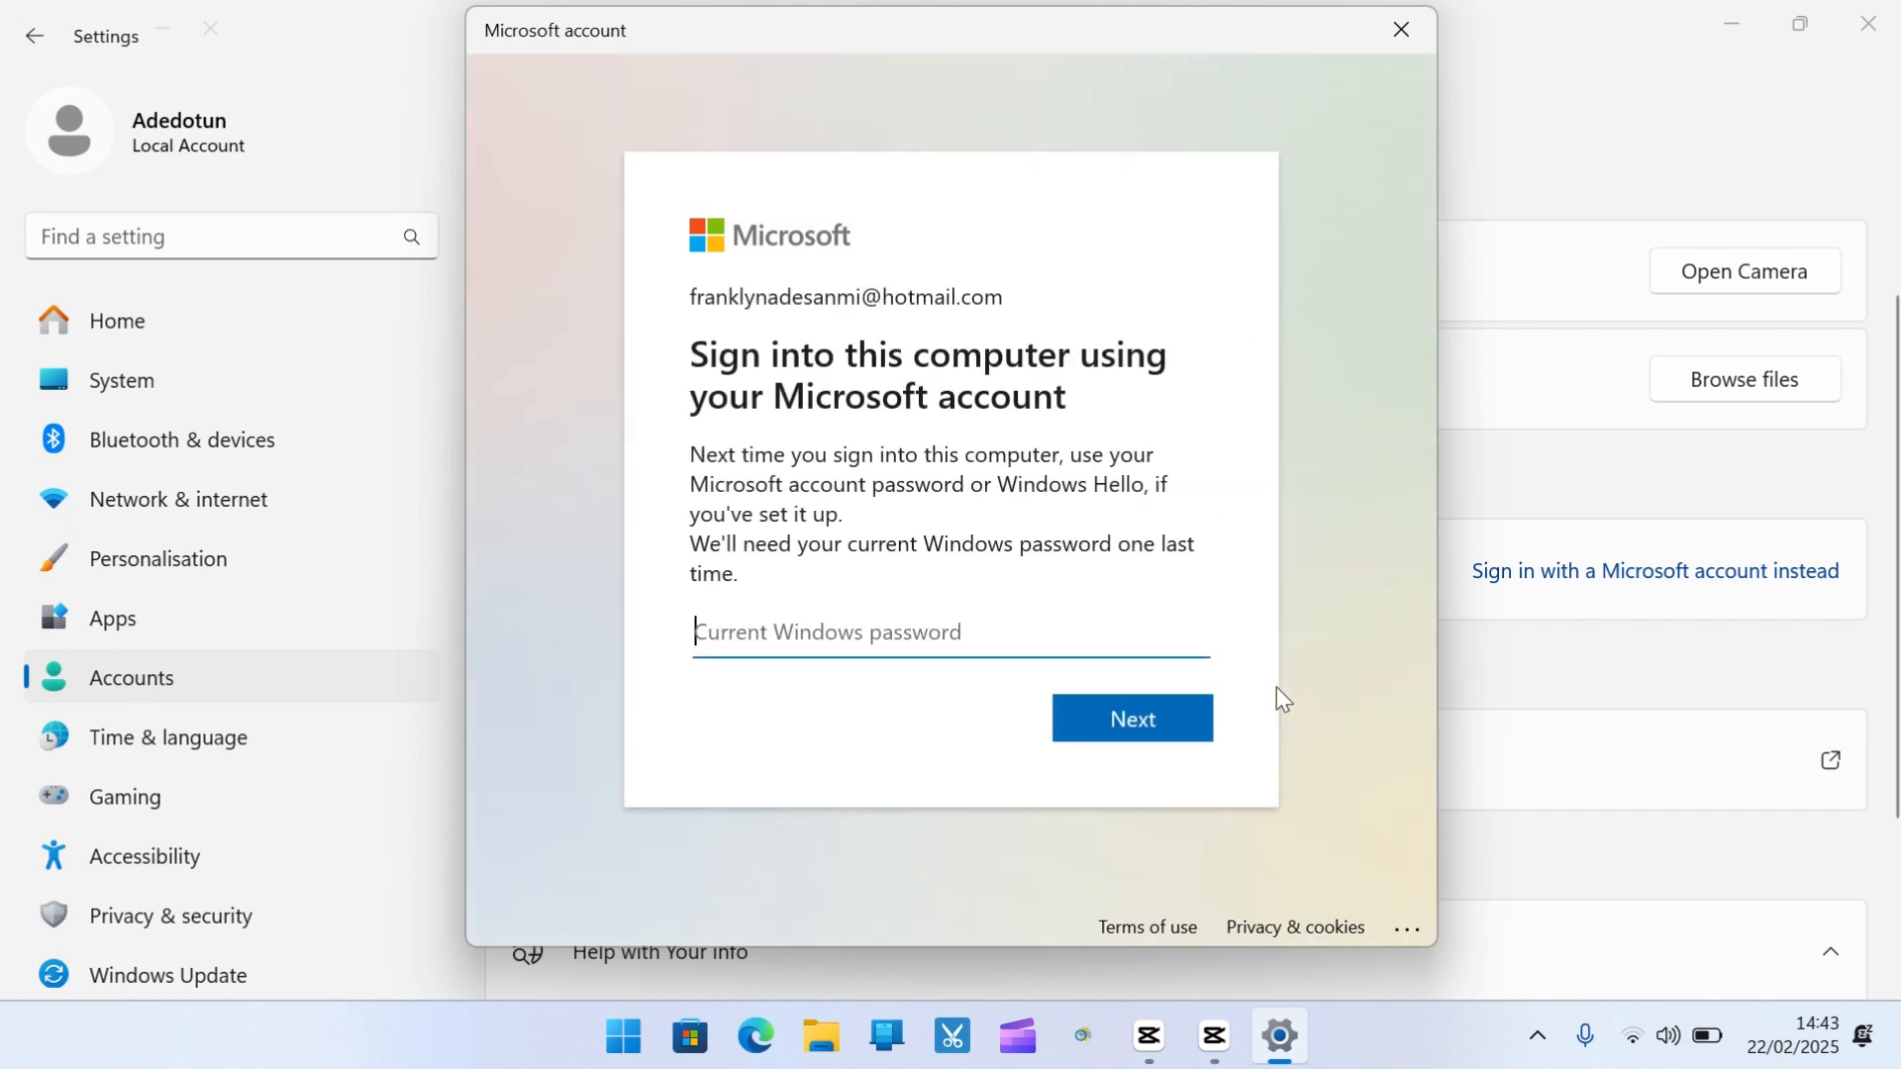
type("**")
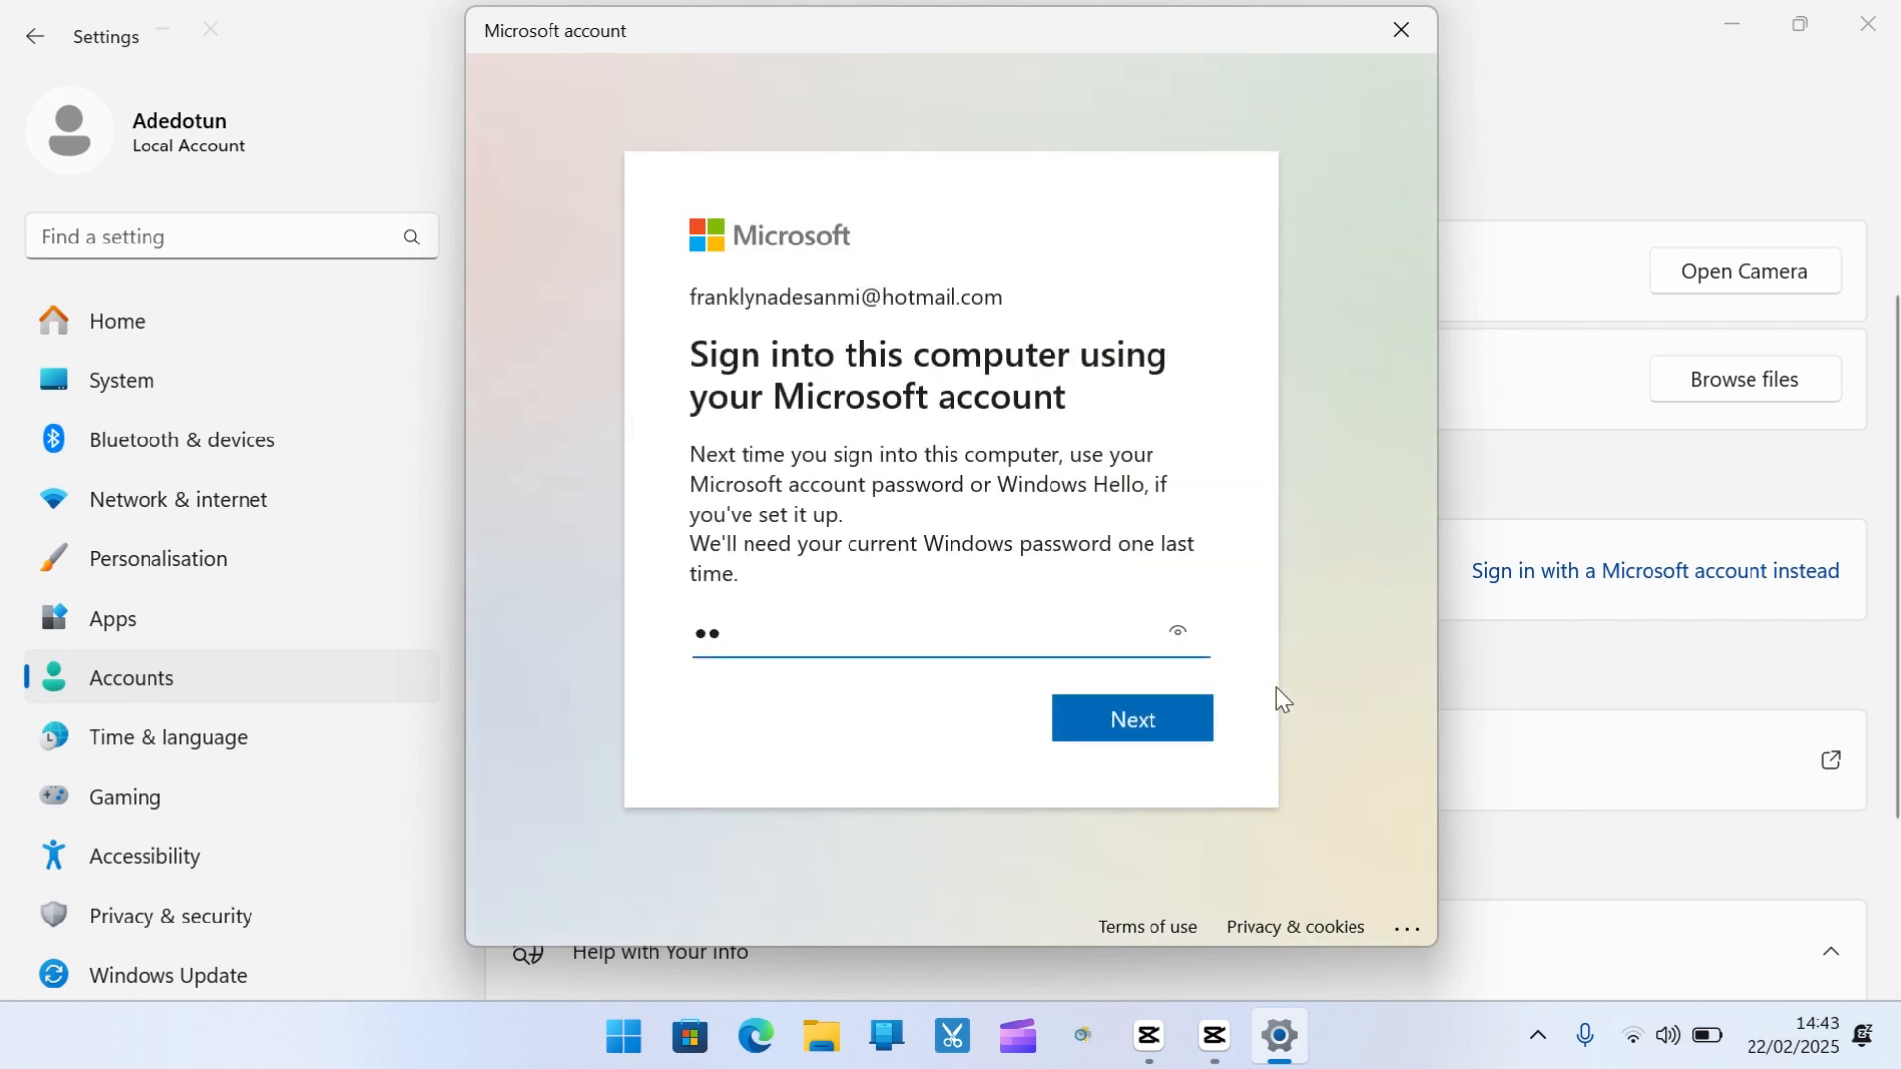
type("**")
left_click(1200, 711)
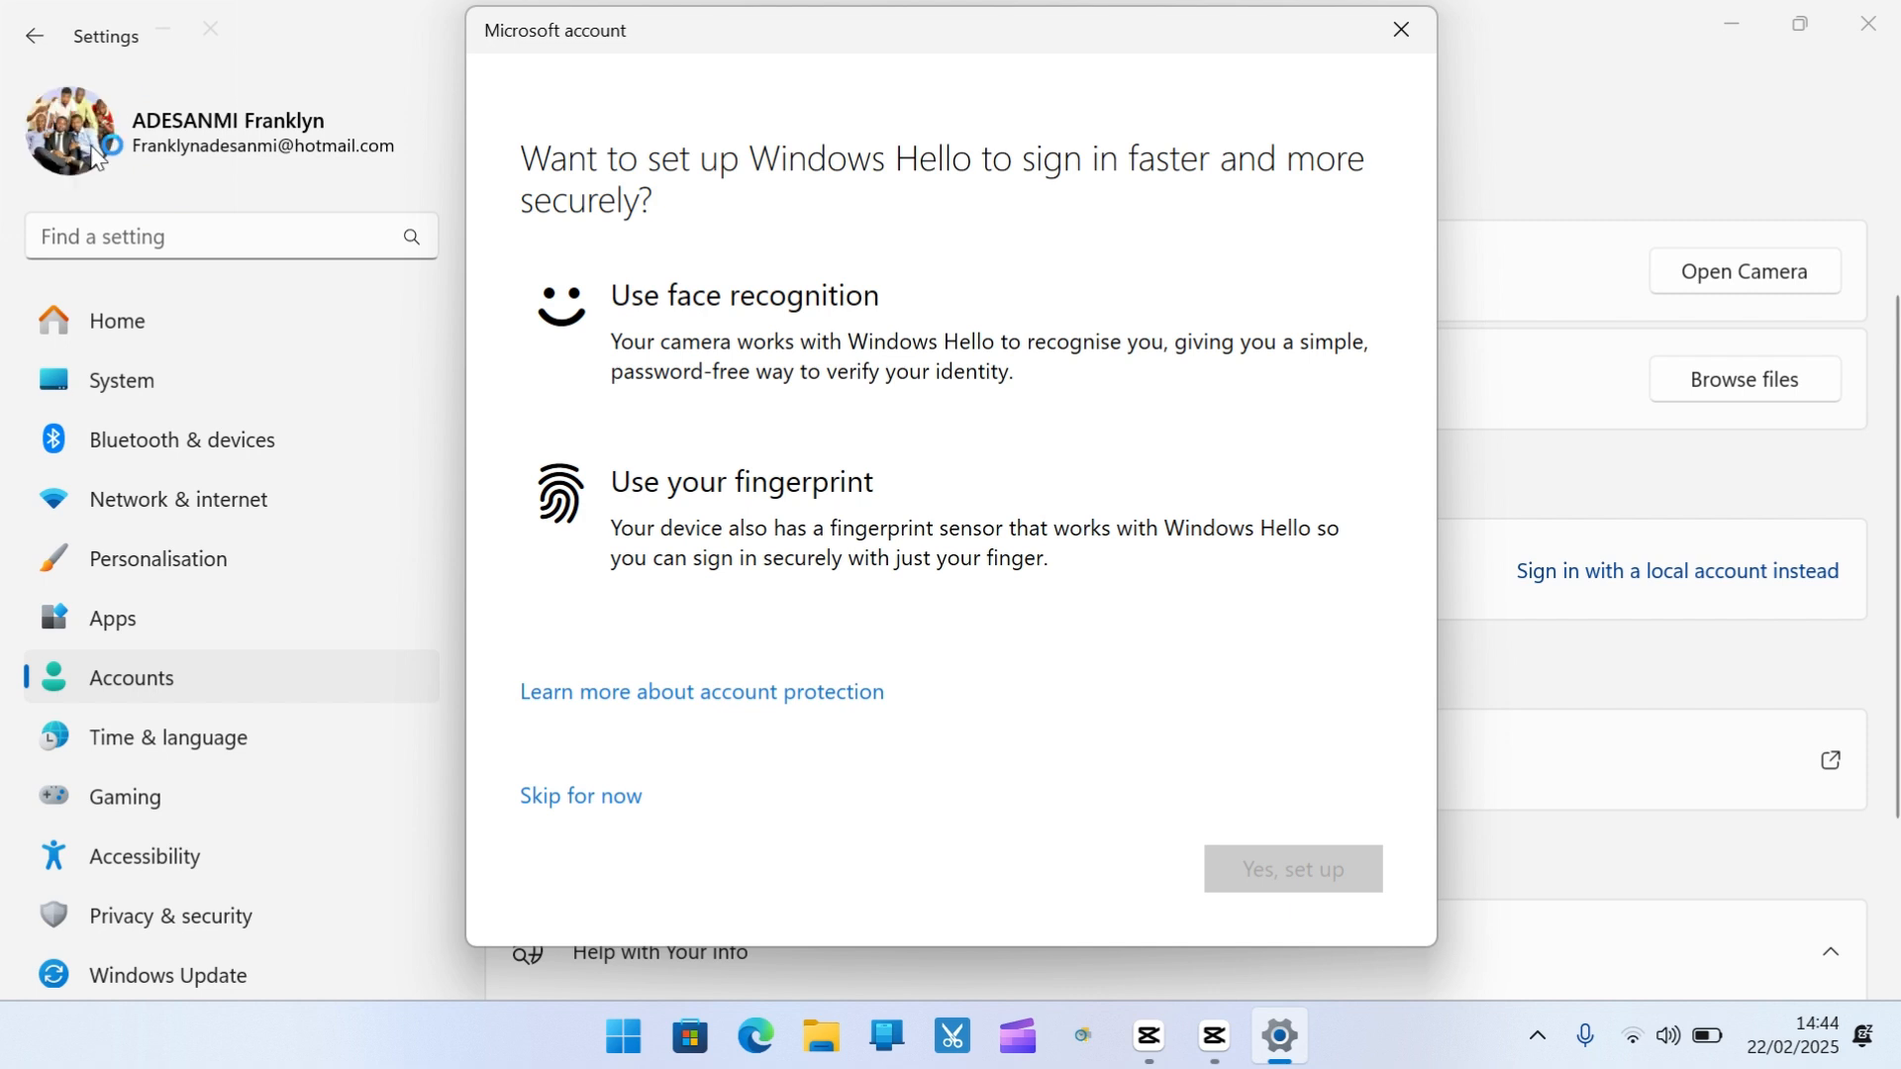
Skip Windows Hello setup, continue, and enter the PIN in Windows Security
left_click(559, 800)
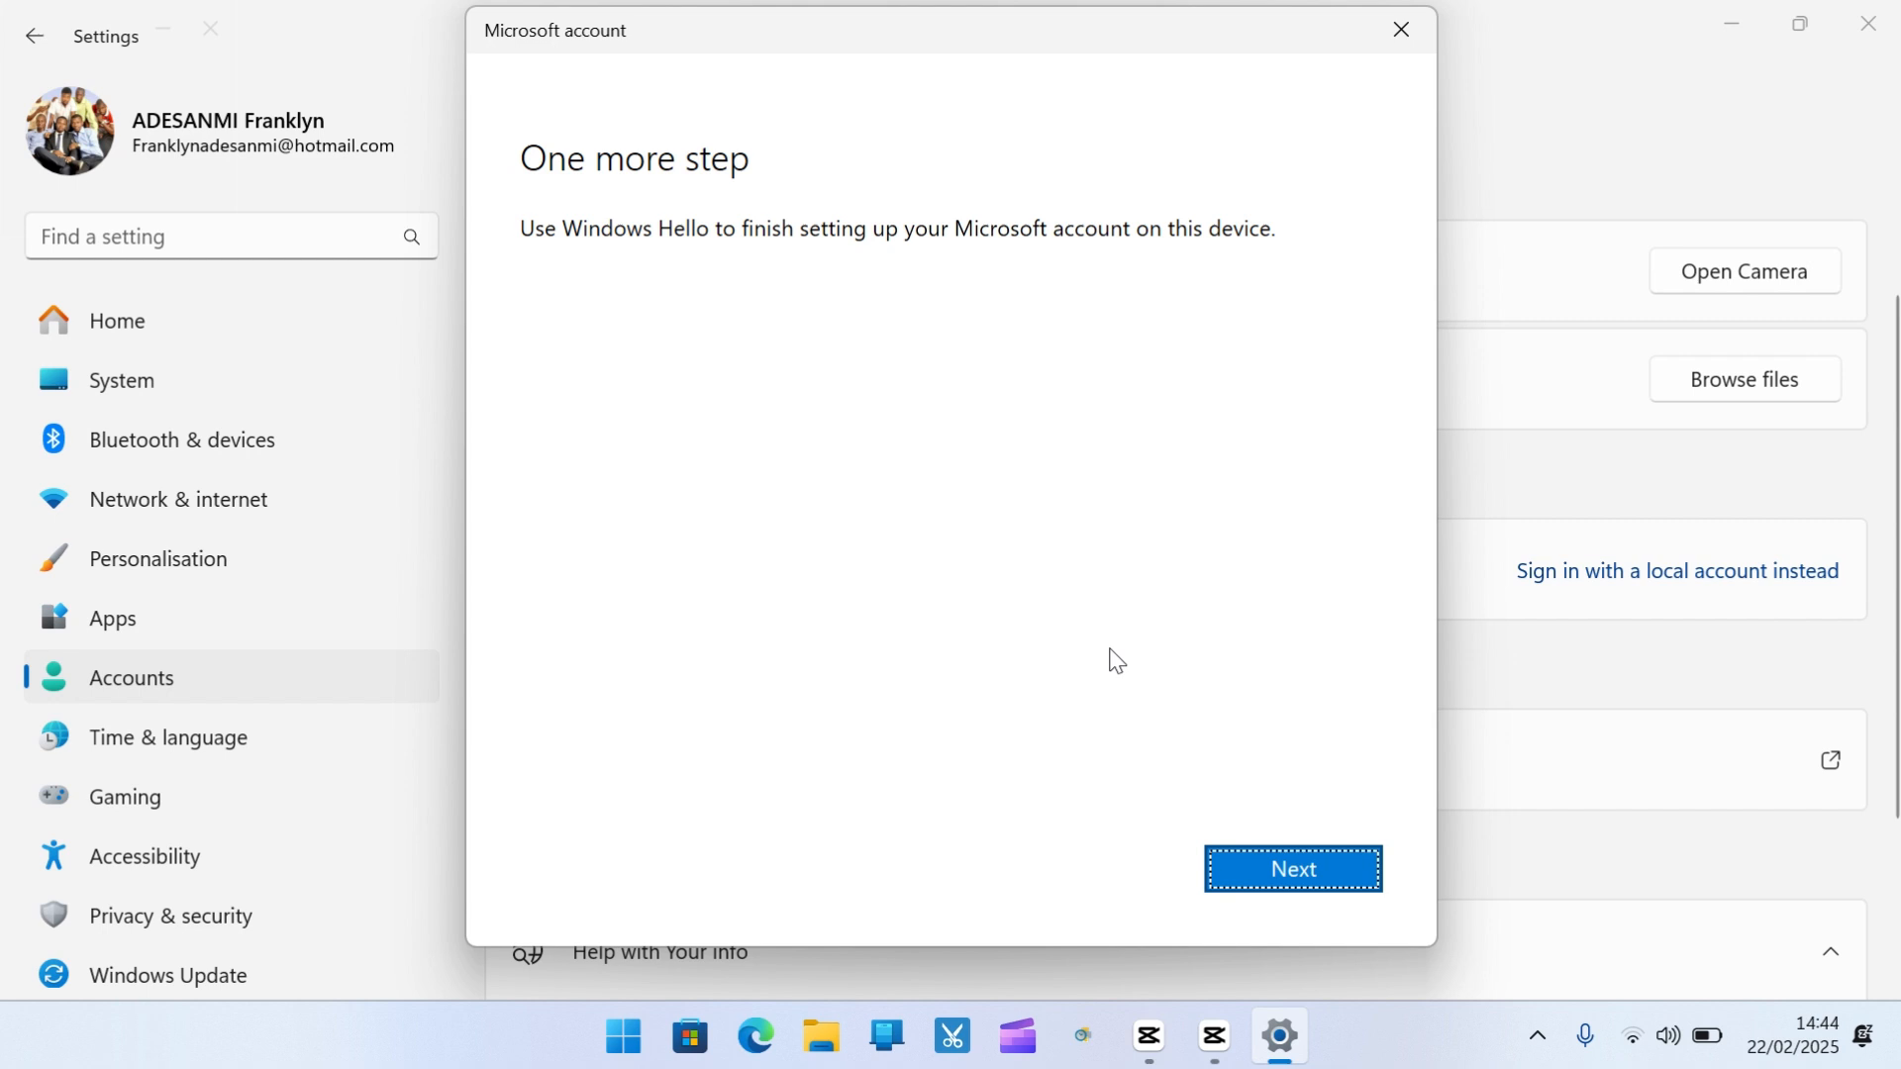
left_click(1271, 878)
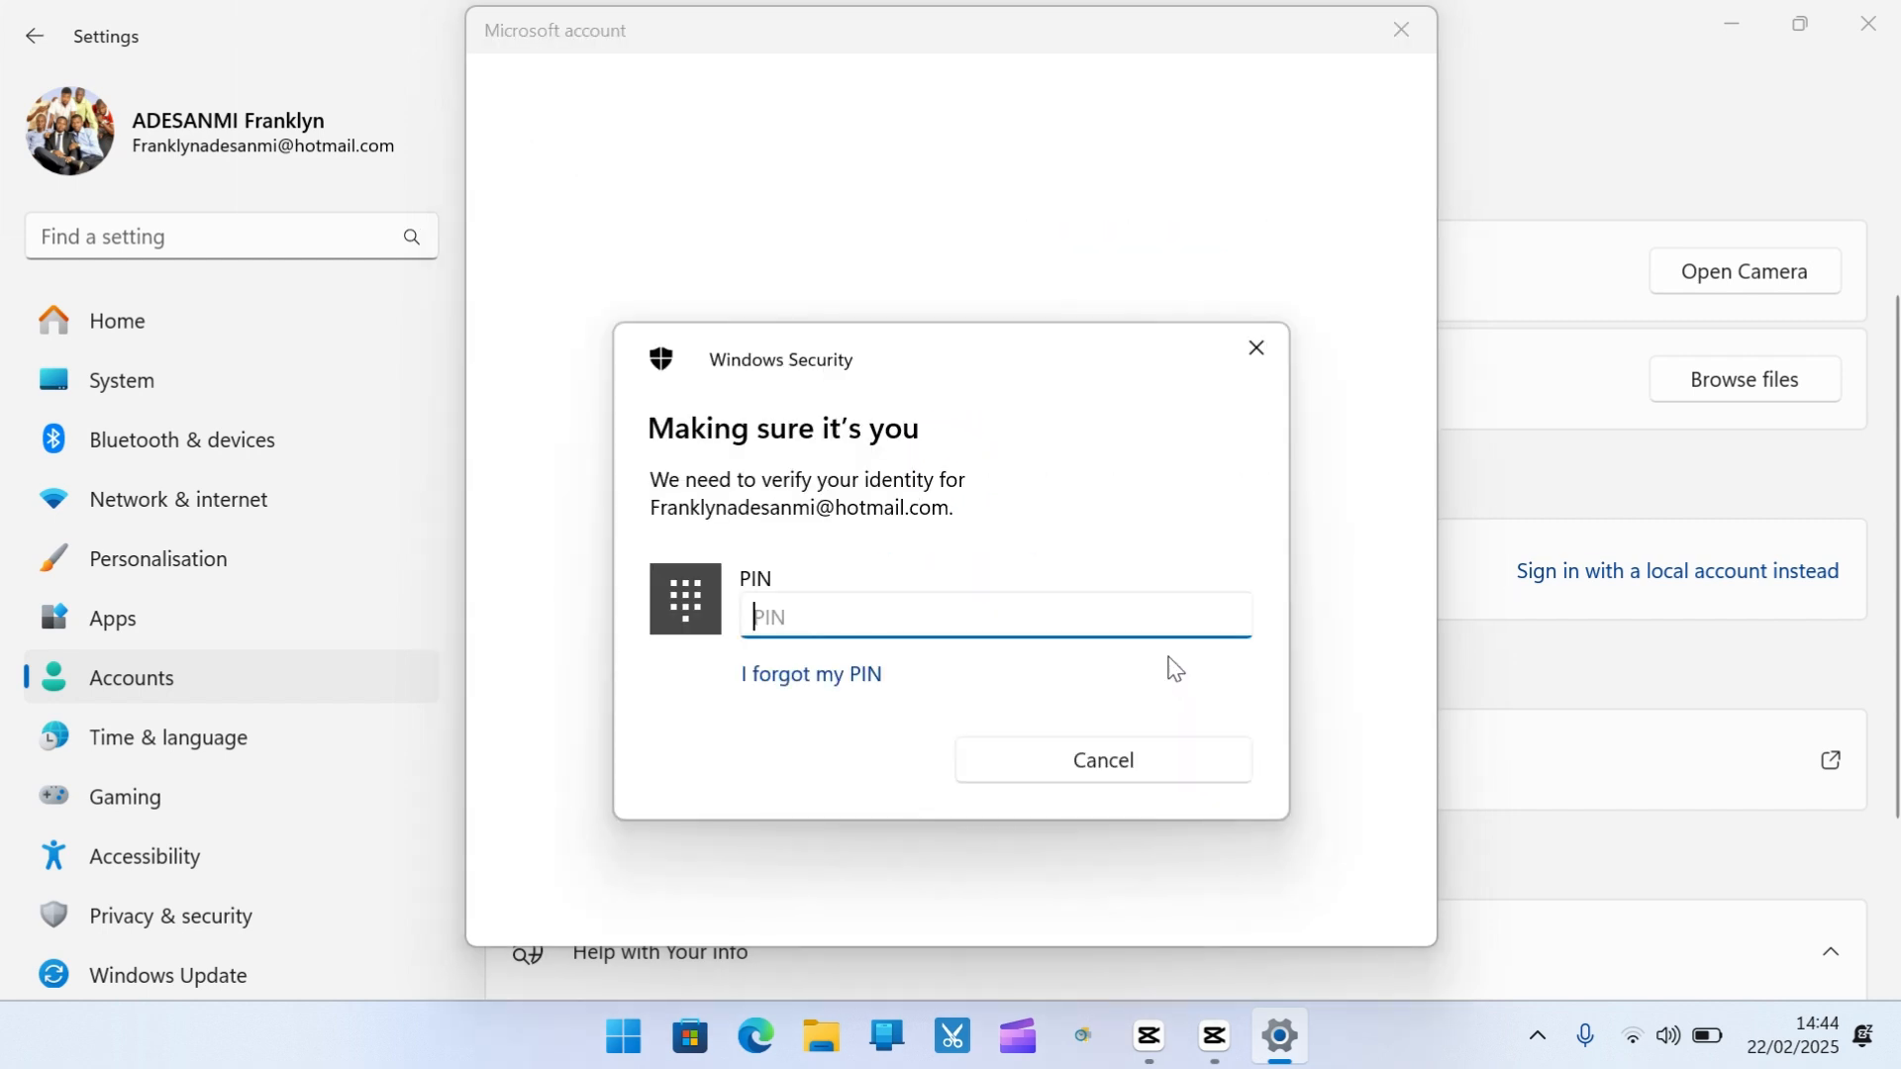
type("••••")
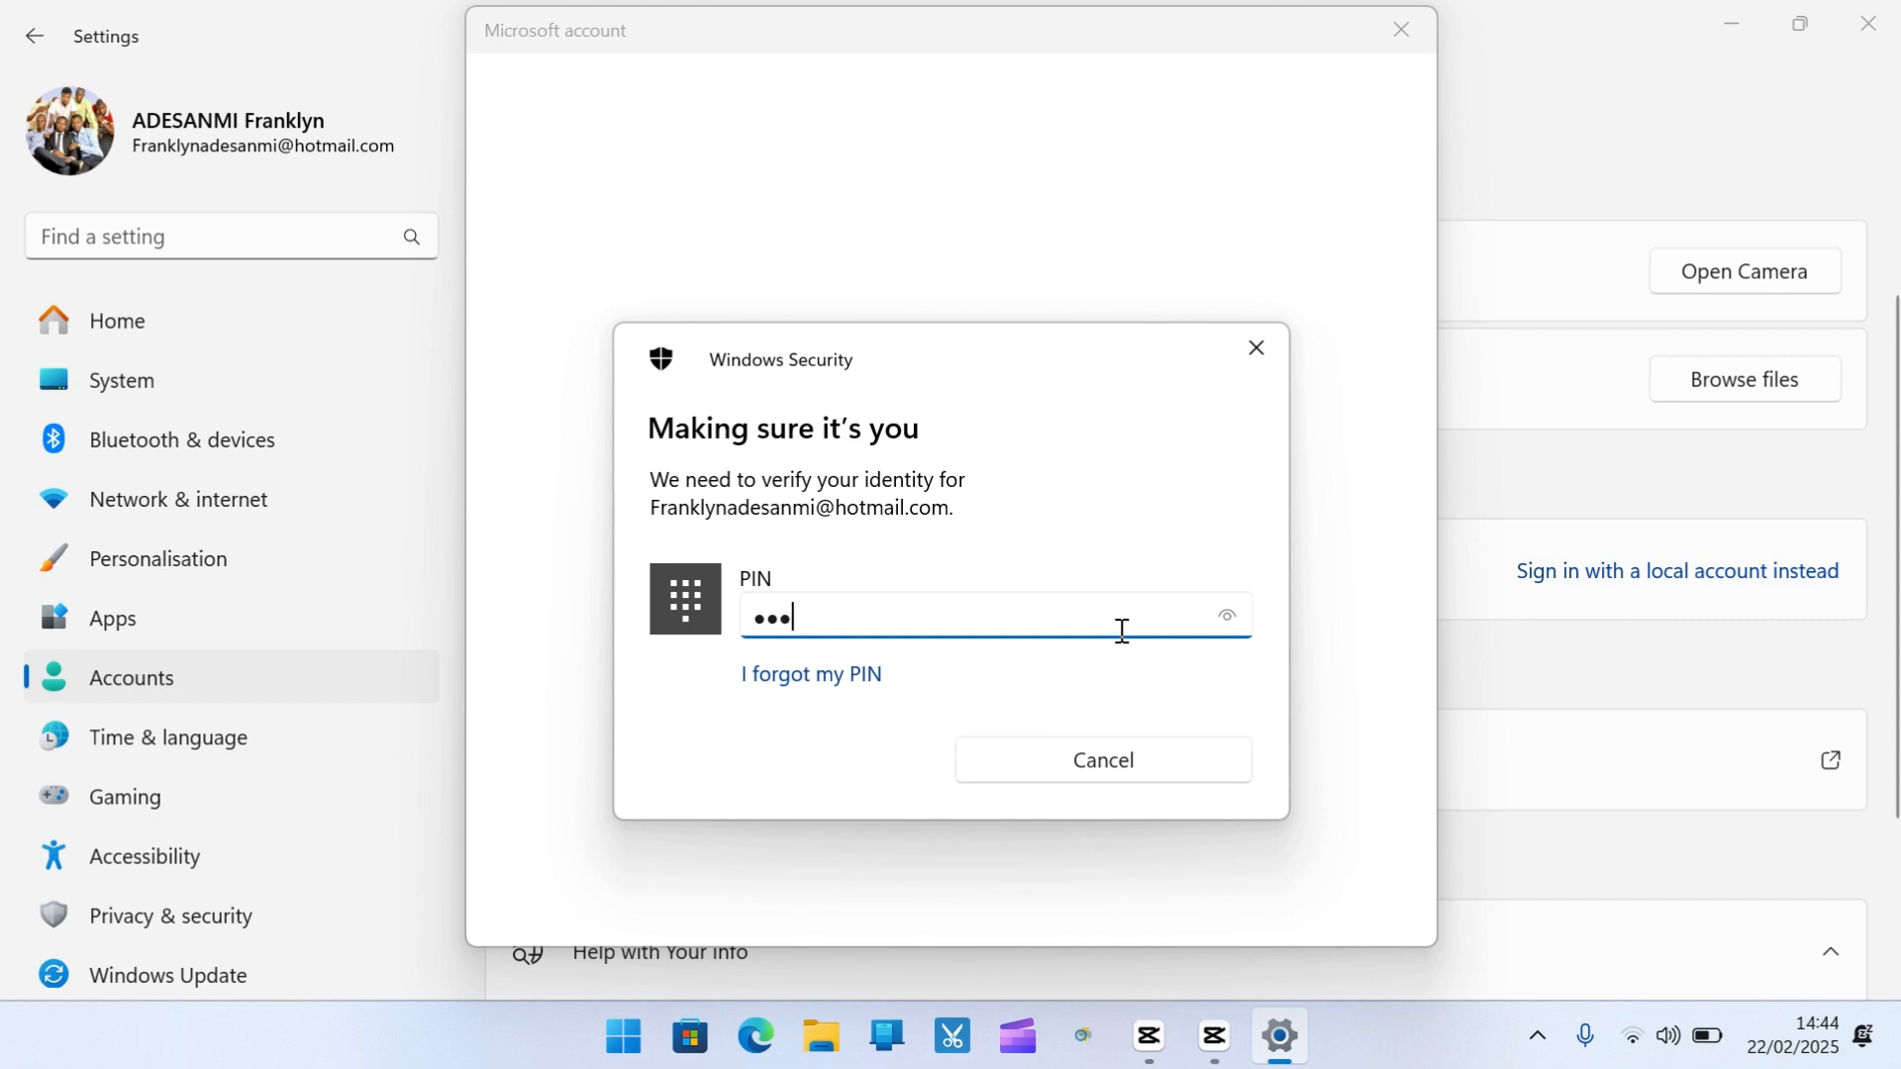